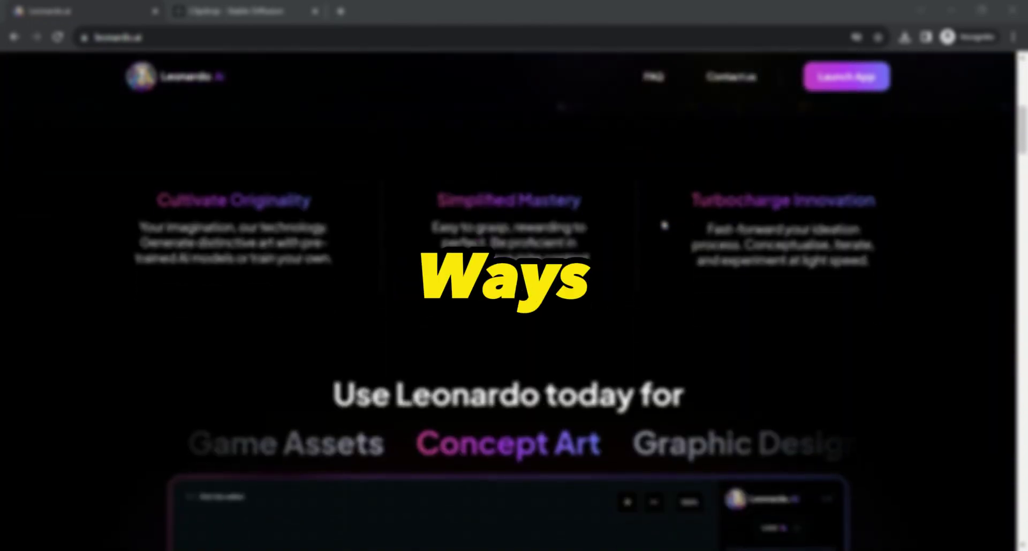
# Scroll up and down through the page before searching
pyautogui.scroll(-6, 664, 225)
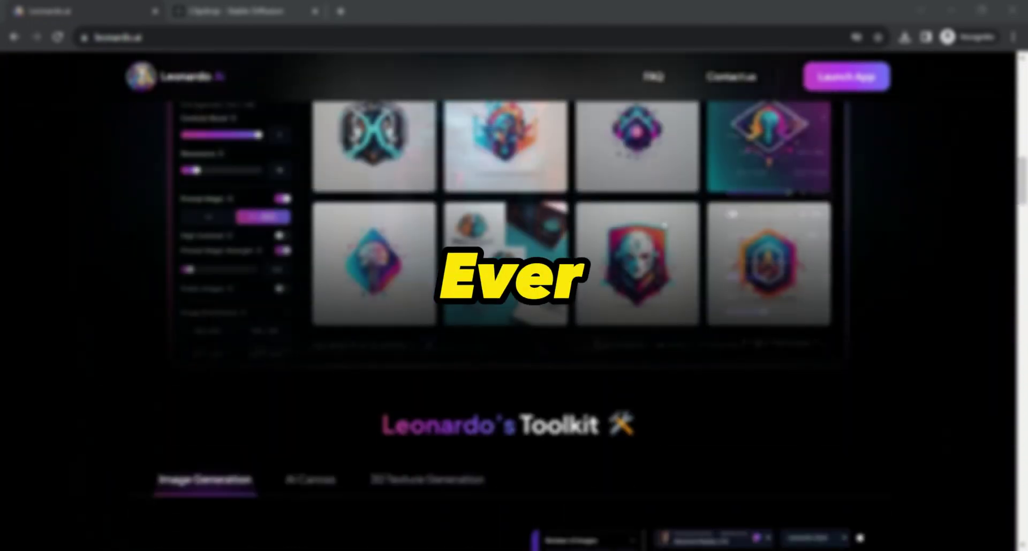
pyautogui.scroll(-2, 664, 226)
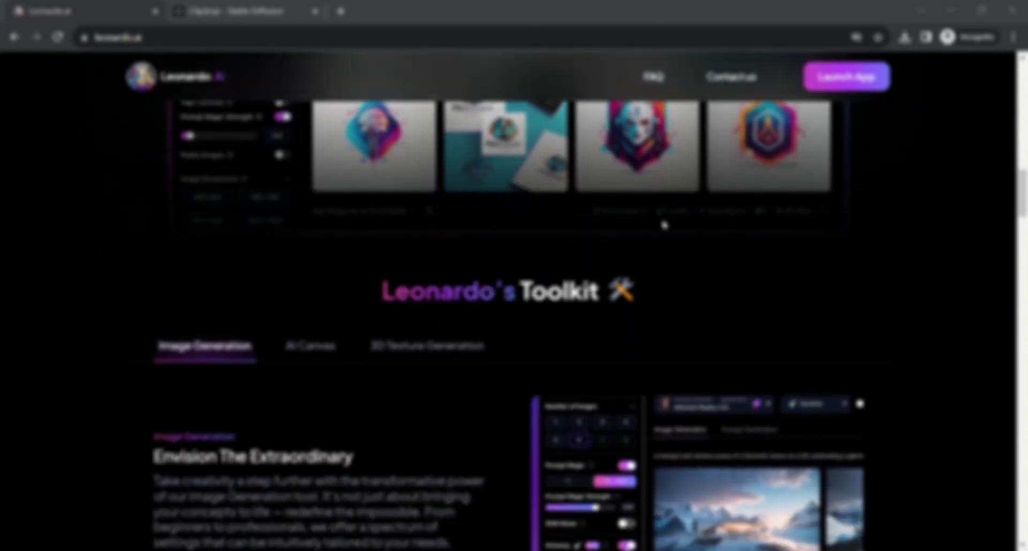
pyautogui.scroll(4, 664, 223)
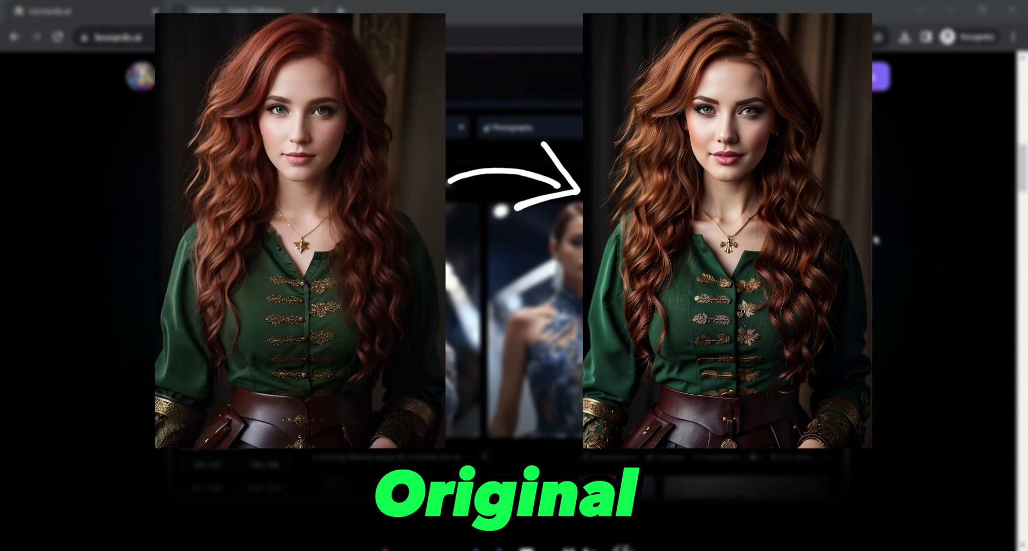
pyautogui.scroll(3, 875, 240)
pyautogui.scroll(-10, 875, 240)
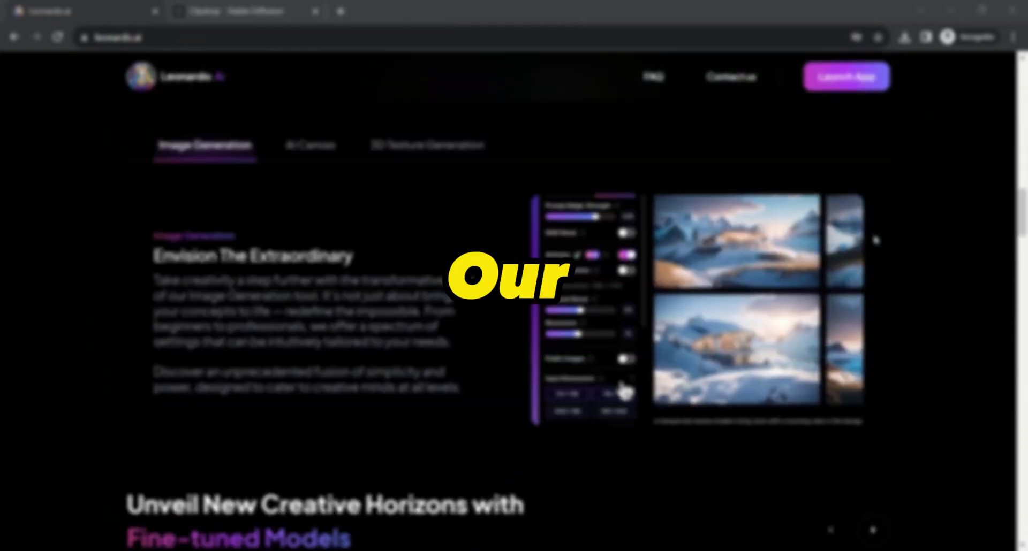
pyautogui.scroll(-7, 875, 240)
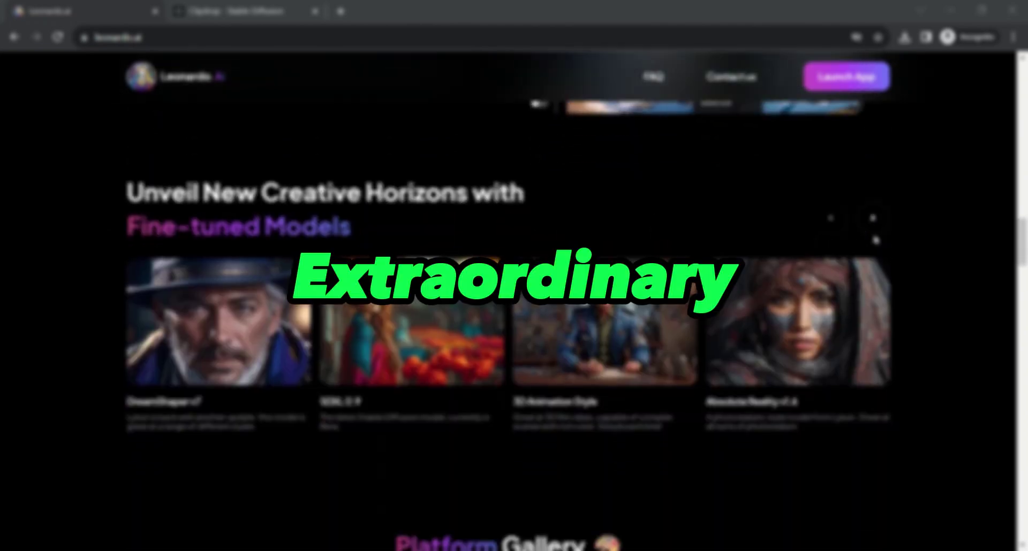
pyautogui.scroll(-9, 875, 240)
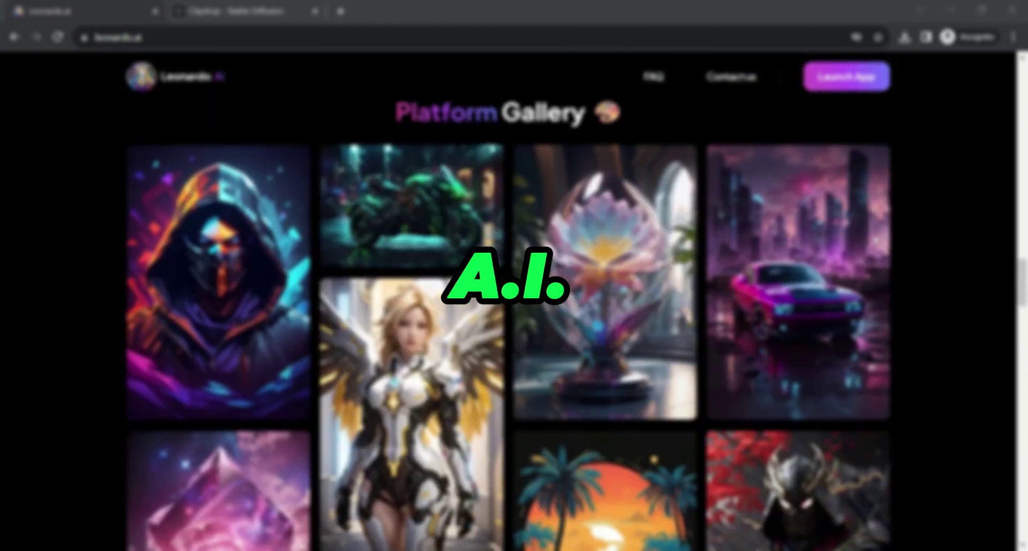
pyautogui.scroll(-9, 876, 240)
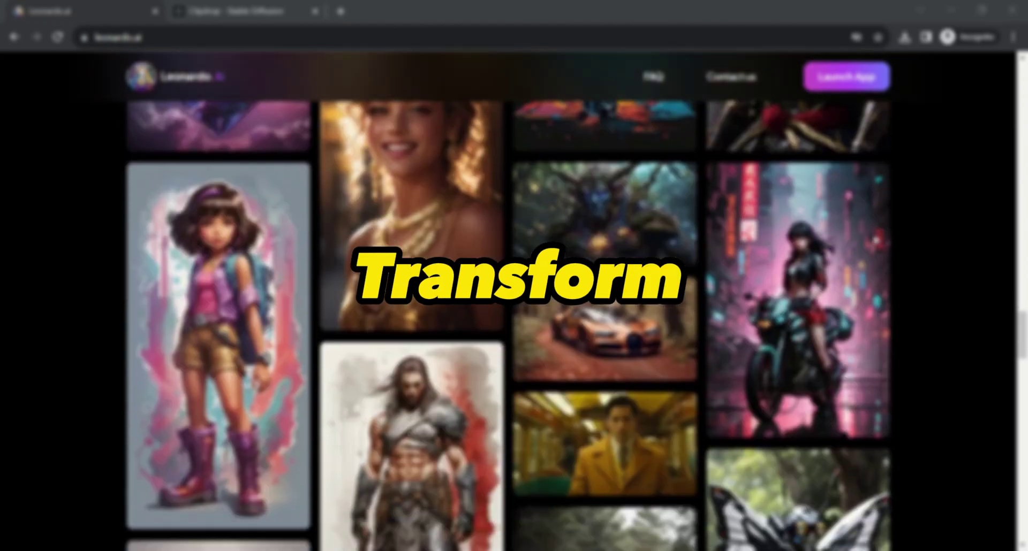
pyautogui.scroll(-7, 508, 301)
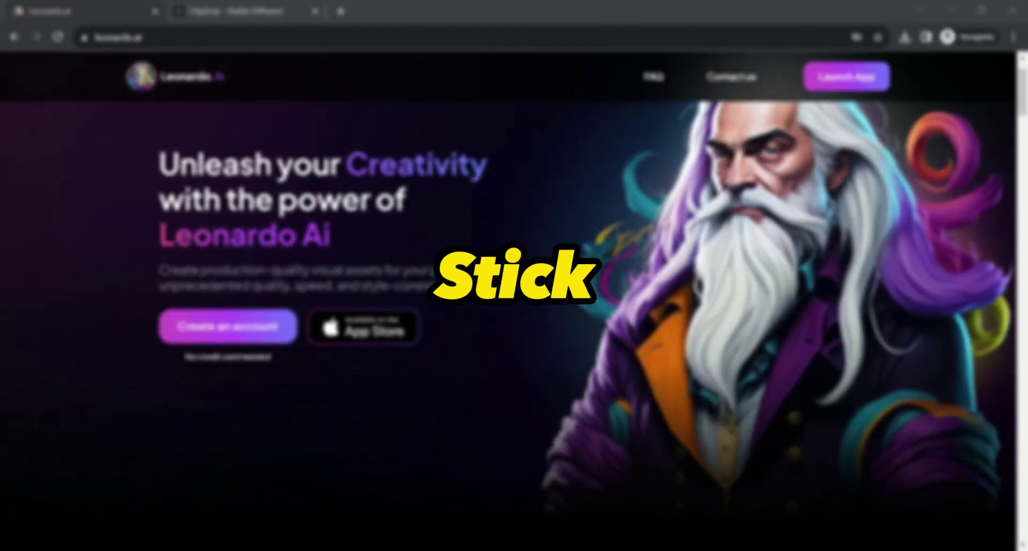
pyautogui.scroll(-4, 664, 225)
pyautogui.scroll(-7, 664, 225)
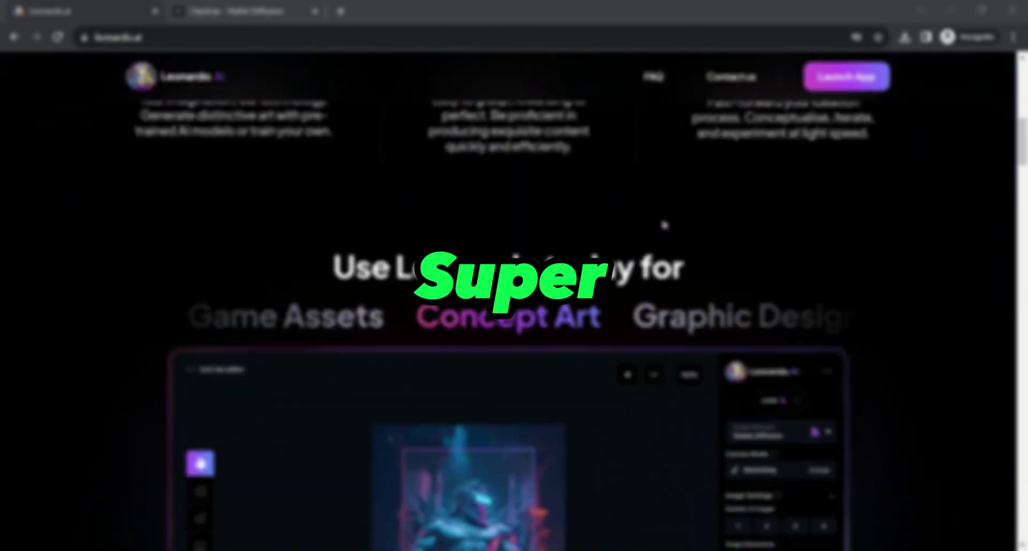
pyautogui.scroll(-3, 664, 225)
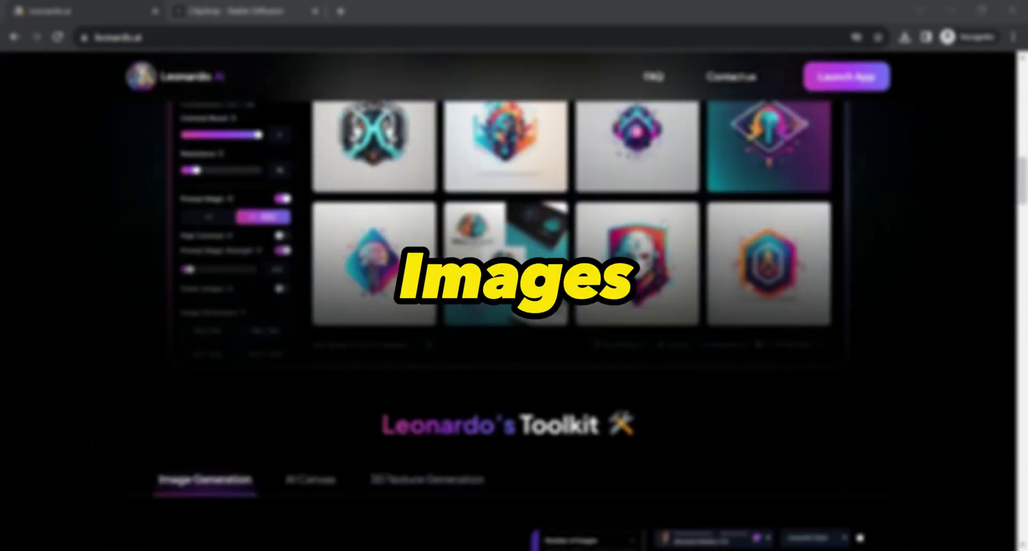
pyautogui.scroll(-3, 664, 225)
pyautogui.scroll(5, 664, 225)
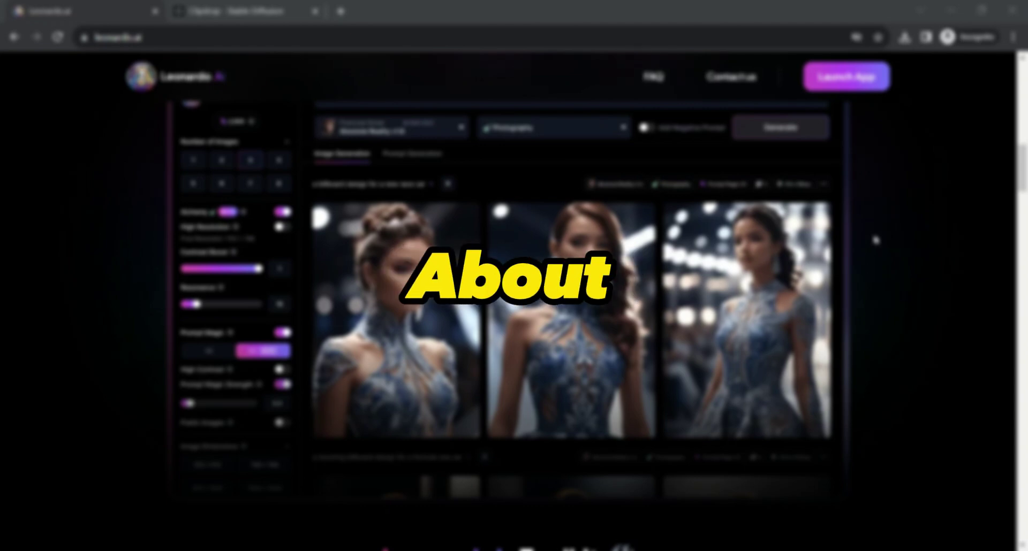
pyautogui.scroll(3, 876, 240)
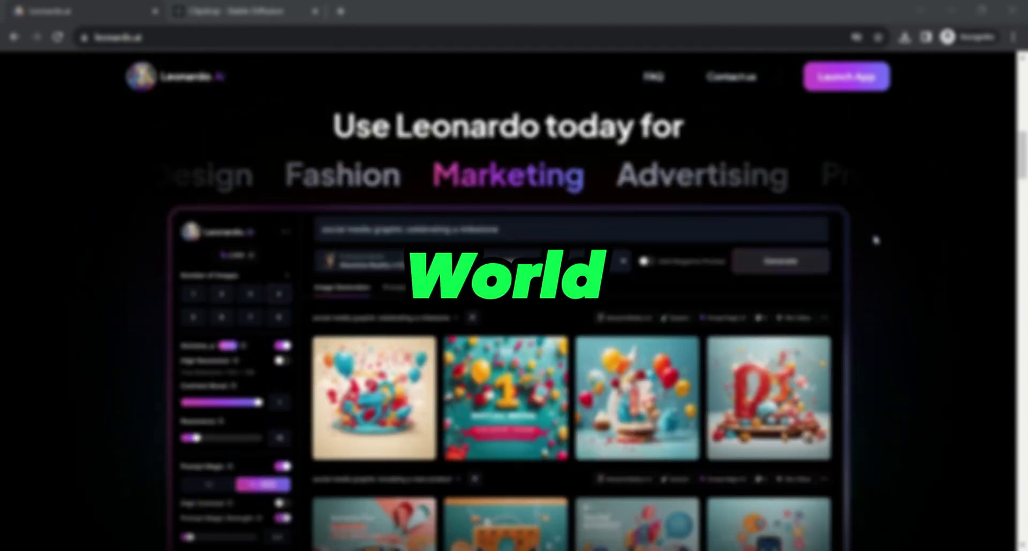
pyautogui.scroll(-10, 875, 240)
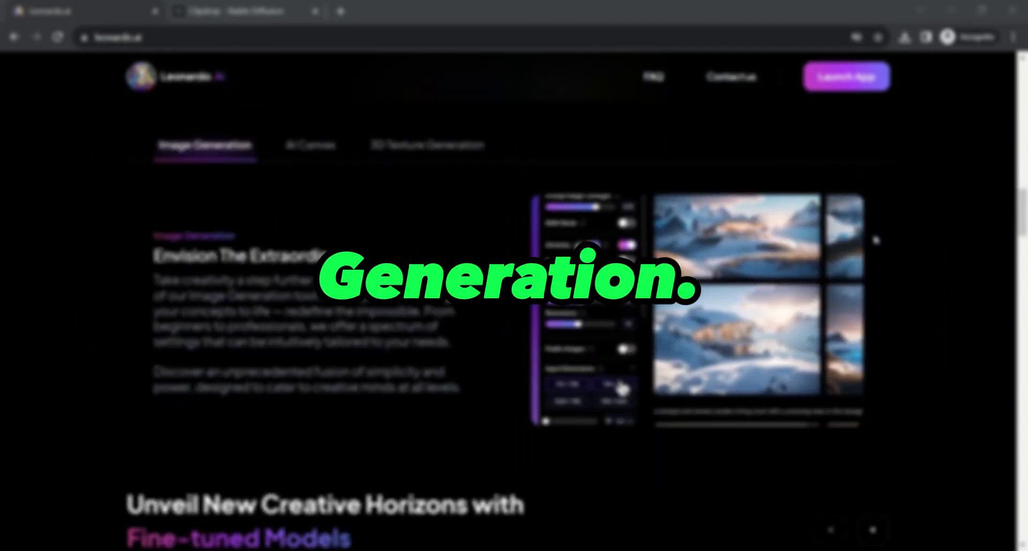
pyautogui.scroll(-6, 875, 241)
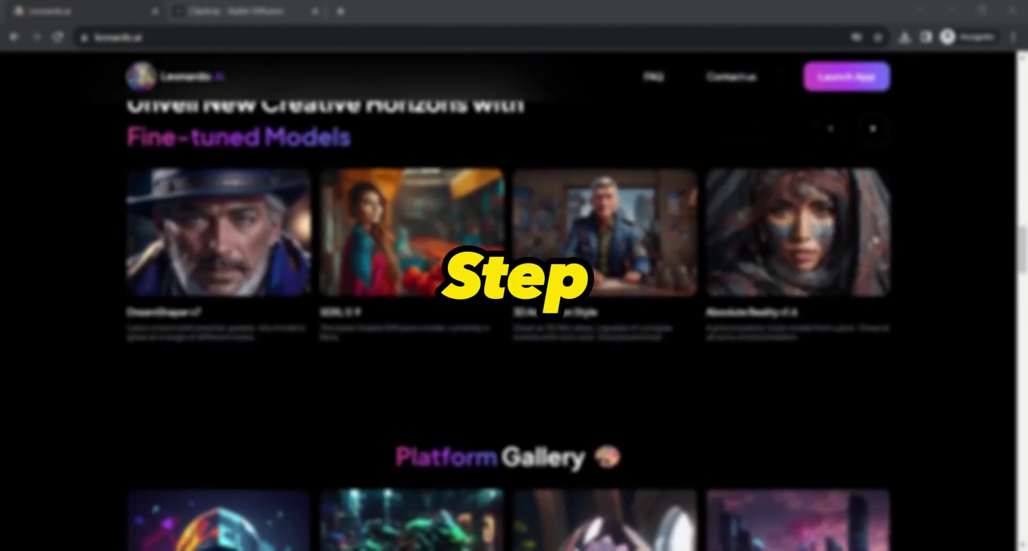
pyautogui.scroll(-10, 875, 240)
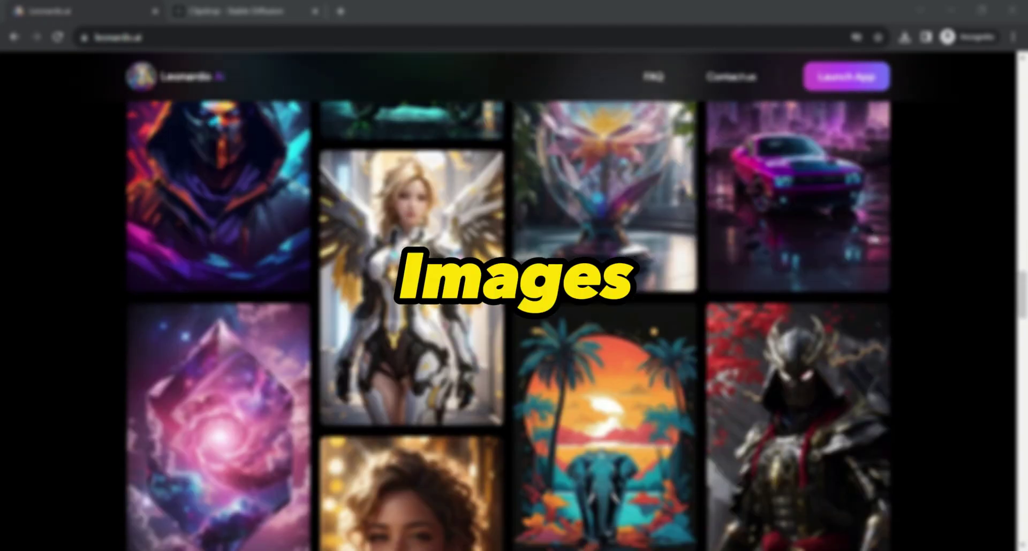
pyautogui.scroll(-9, 876, 240)
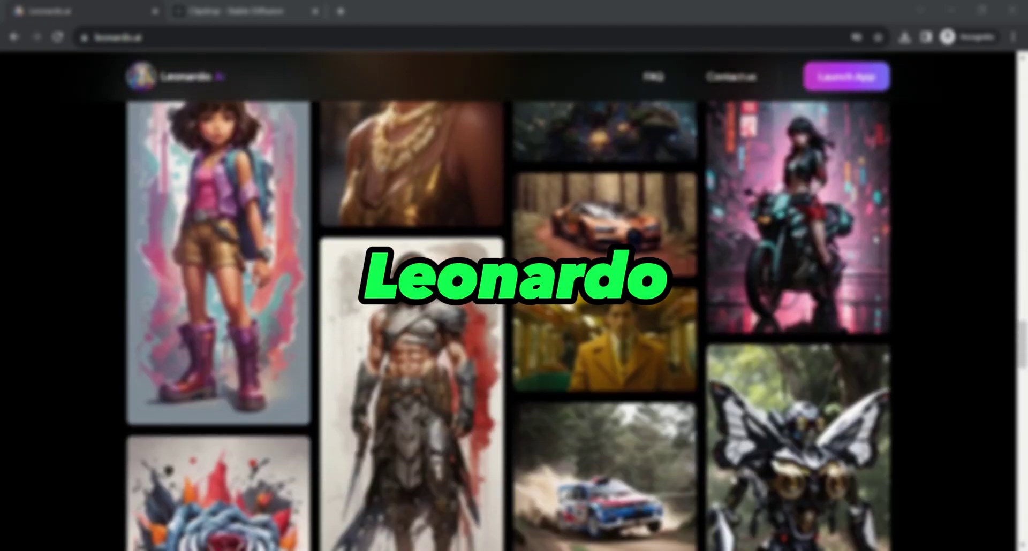
pyautogui.scroll(-8, 875, 240)
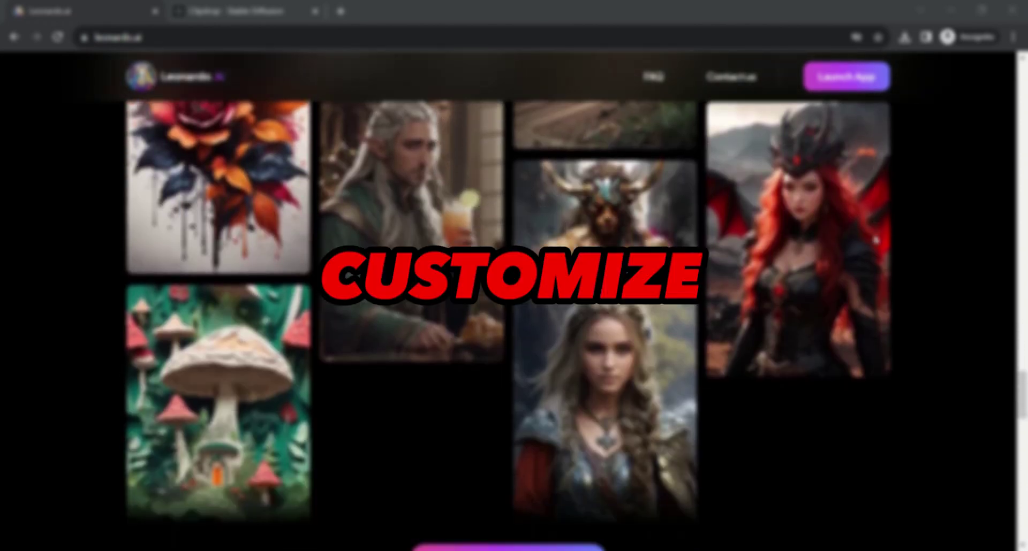
pyautogui.scroll(-2, 875, 240)
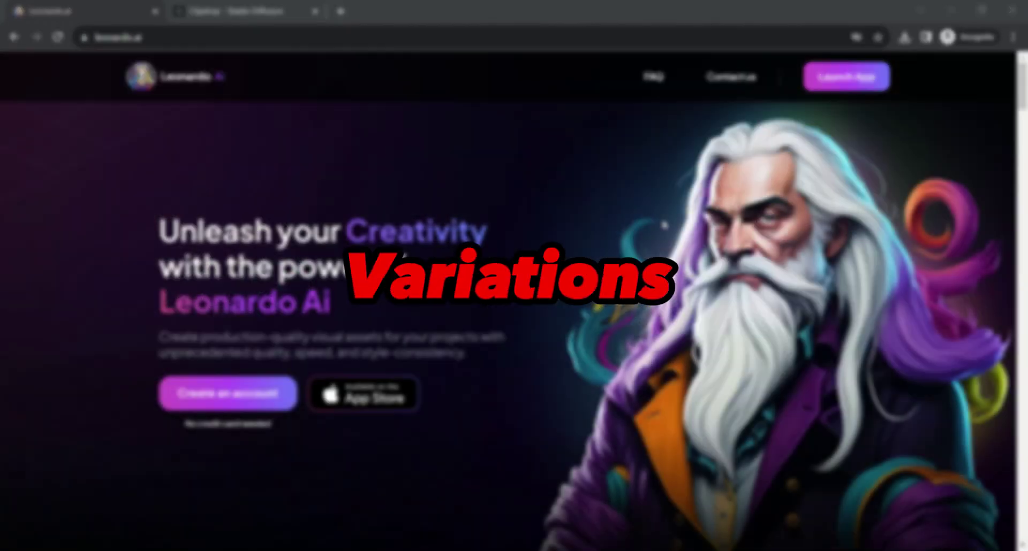
pyautogui.scroll(-3, 663, 226)
pyautogui.scroll(-12, 664, 226)
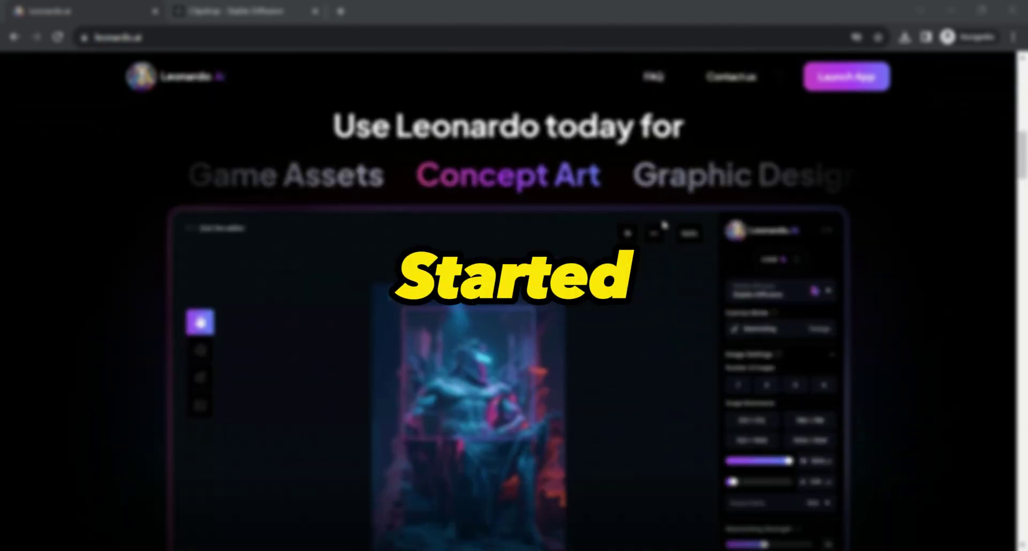
pyautogui.scroll(-3, 664, 226)
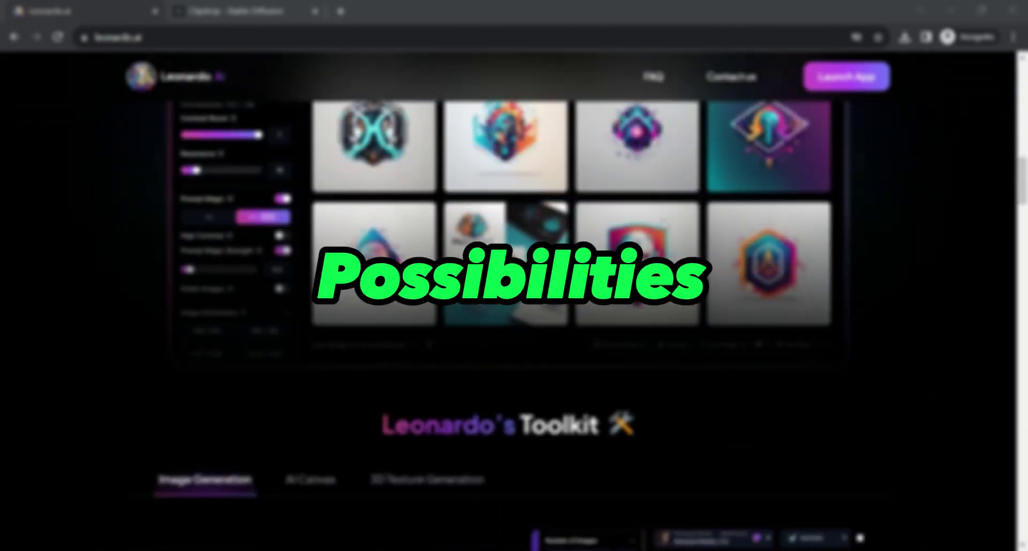
pyautogui.scroll(-2, 509, 299)
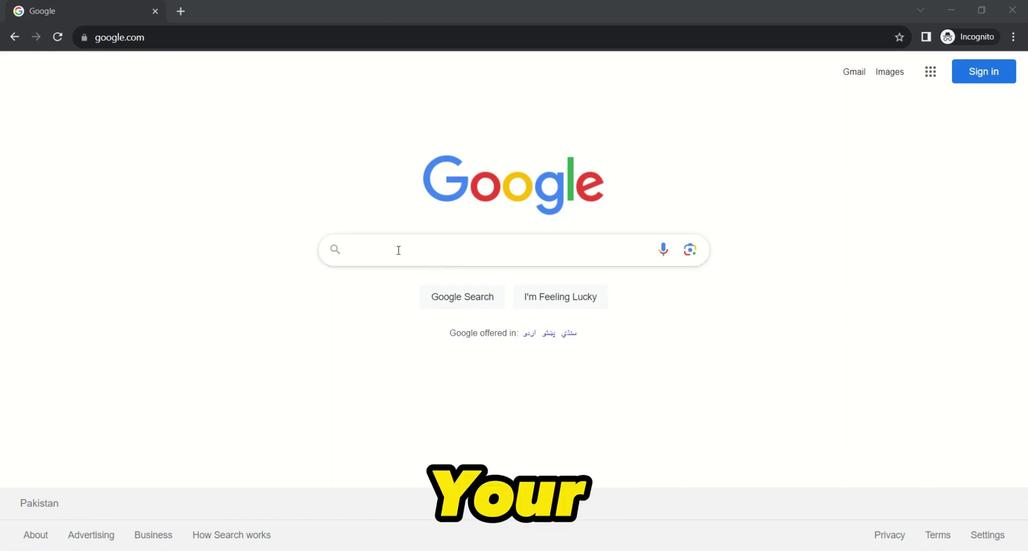
# Search Google for 'leonardo ai' and launch the web app from the official Leonardo.Ai site
pyautogui.click(398, 250)
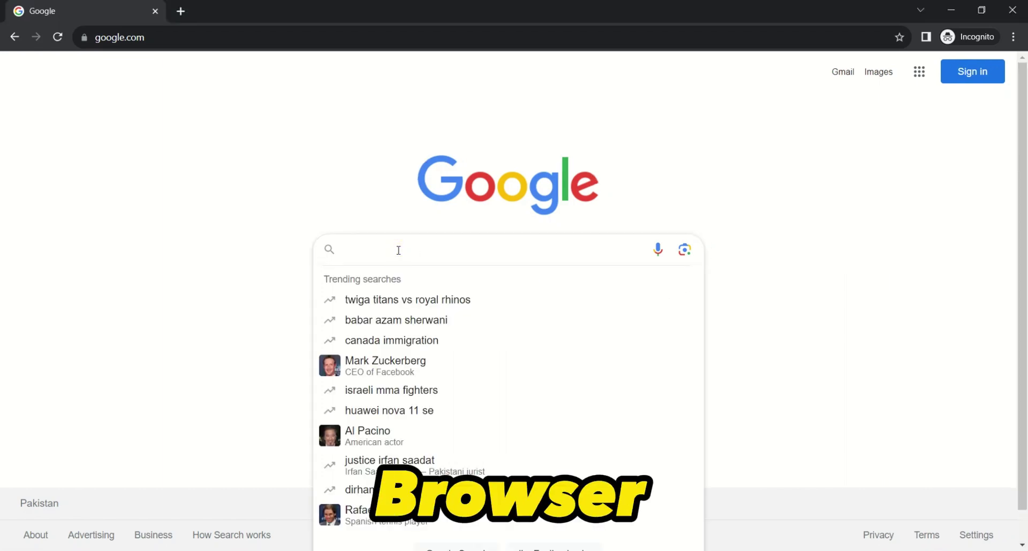
pyautogui.write('leonardo ai')
pyautogui.press('Return')
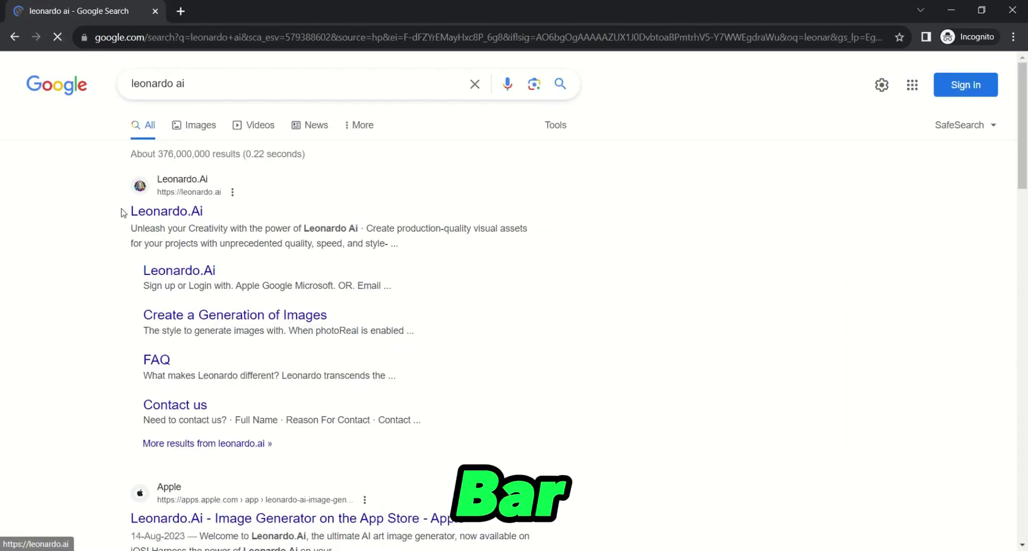
pyautogui.click(155, 213)
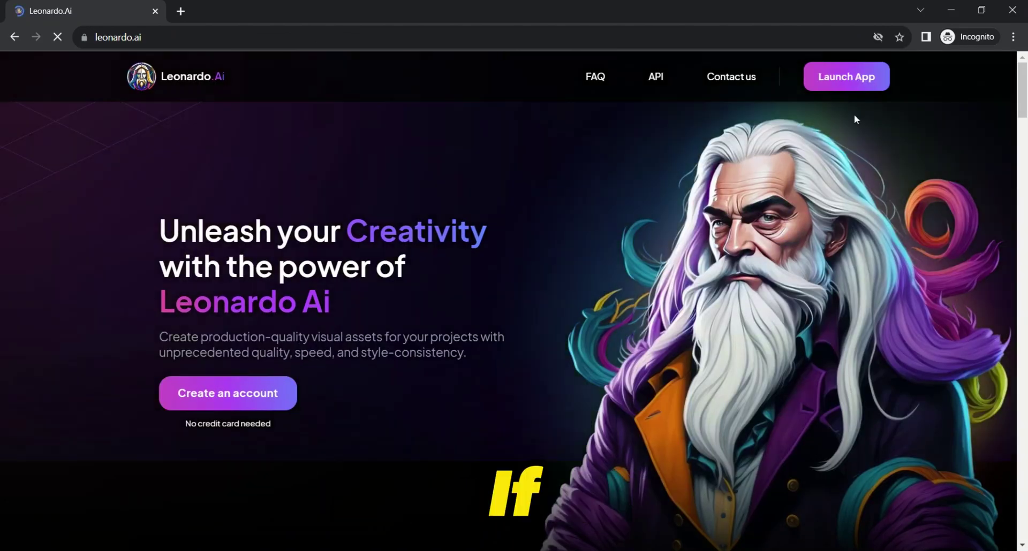
pyautogui.click(841, 78)
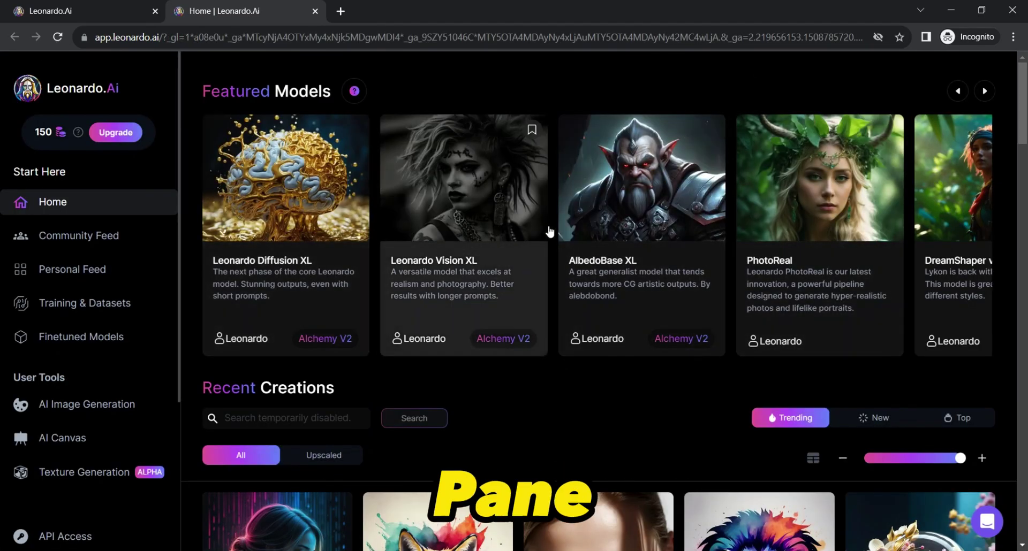
# Find 3D Animation Style in the Featured Models carousel and start generating with it
pyautogui.click(983, 92)
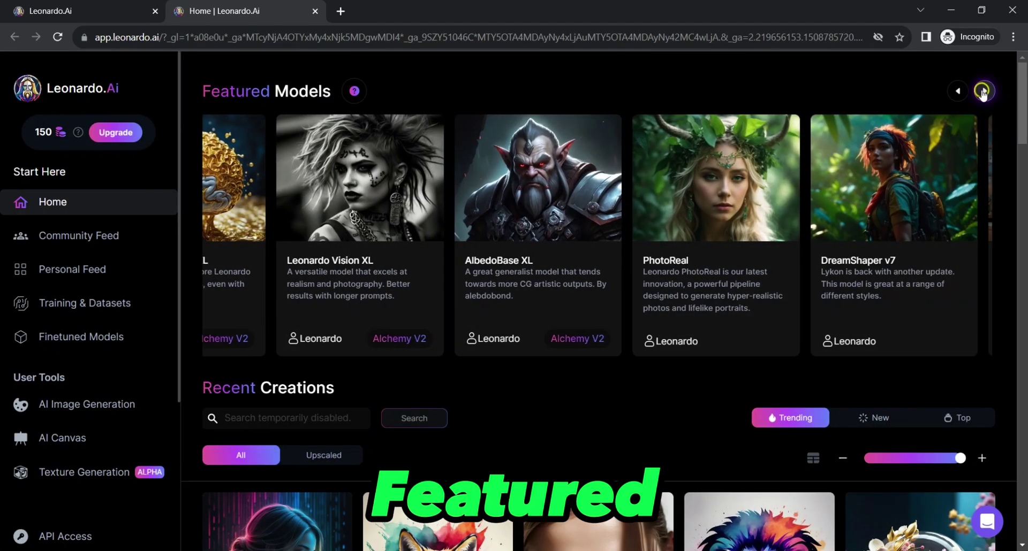
pyautogui.click(983, 92)
pyautogui.click(794, 244)
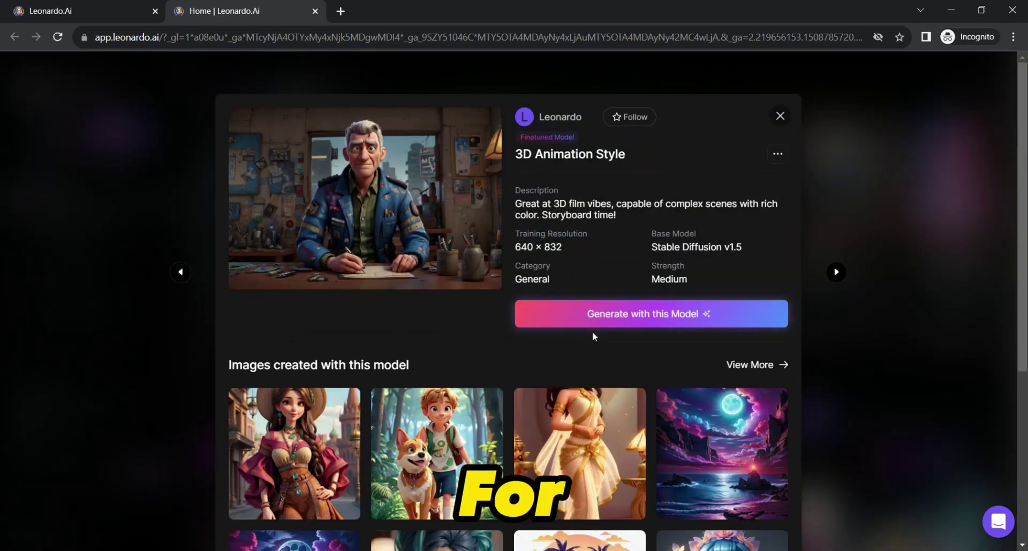
pyautogui.click(623, 316)
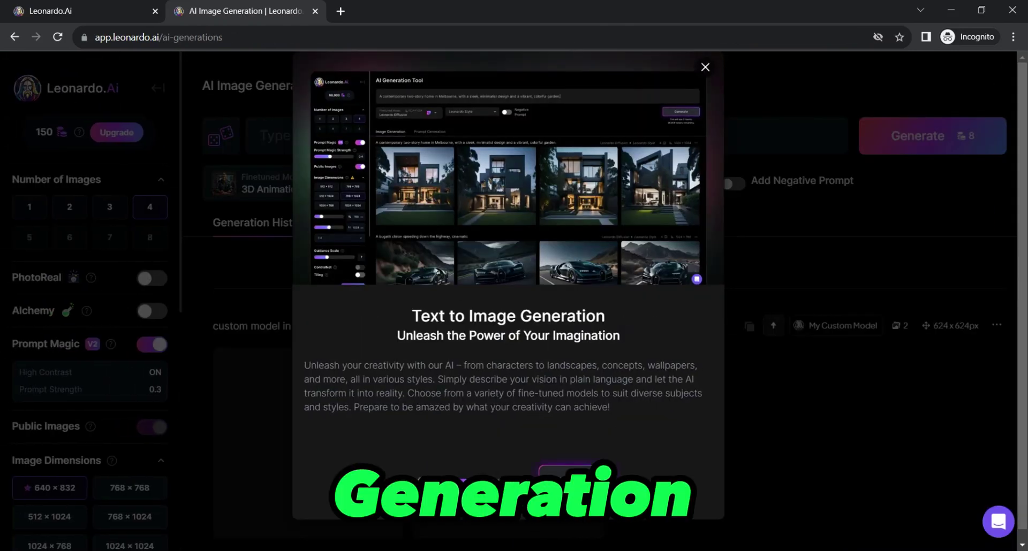
# Dismiss the Text to Image introduction and show the Image Guidance settings
pyautogui.press('Escape')
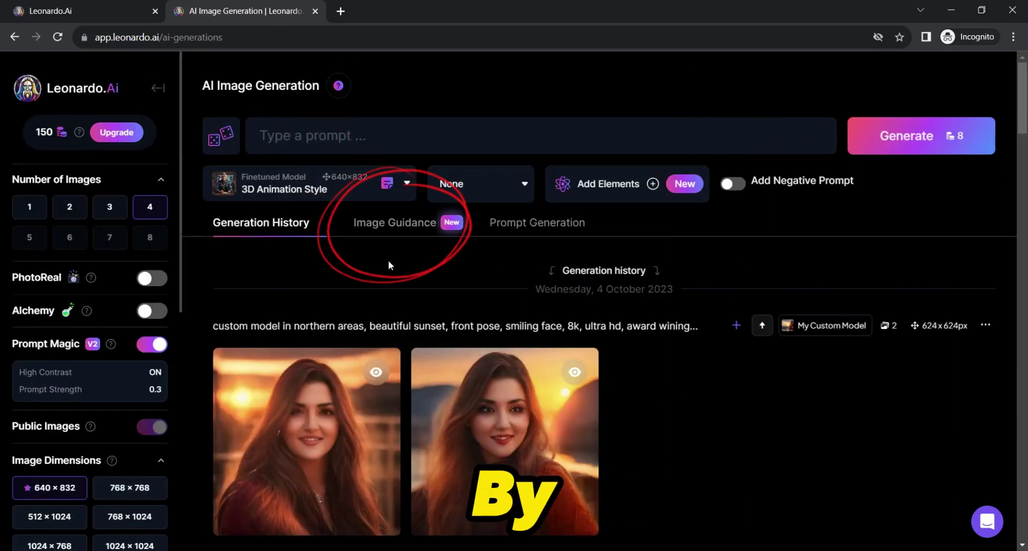
pyautogui.click(396, 226)
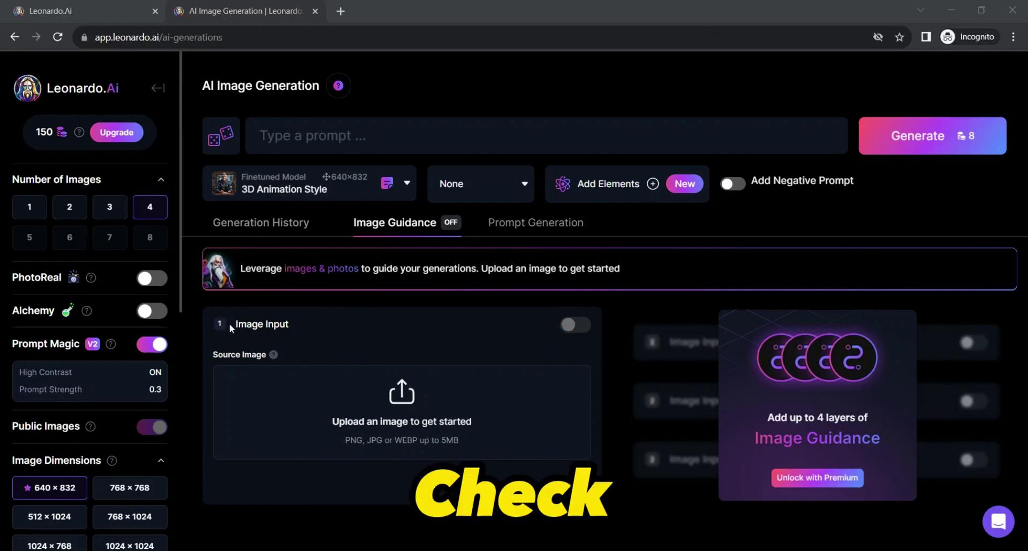
# Upload the 3D_Animation_Style bearded businessman JPG as the Image Guidance source image
pyautogui.moveTo(236, 323); pyautogui.dragTo(301, 327)
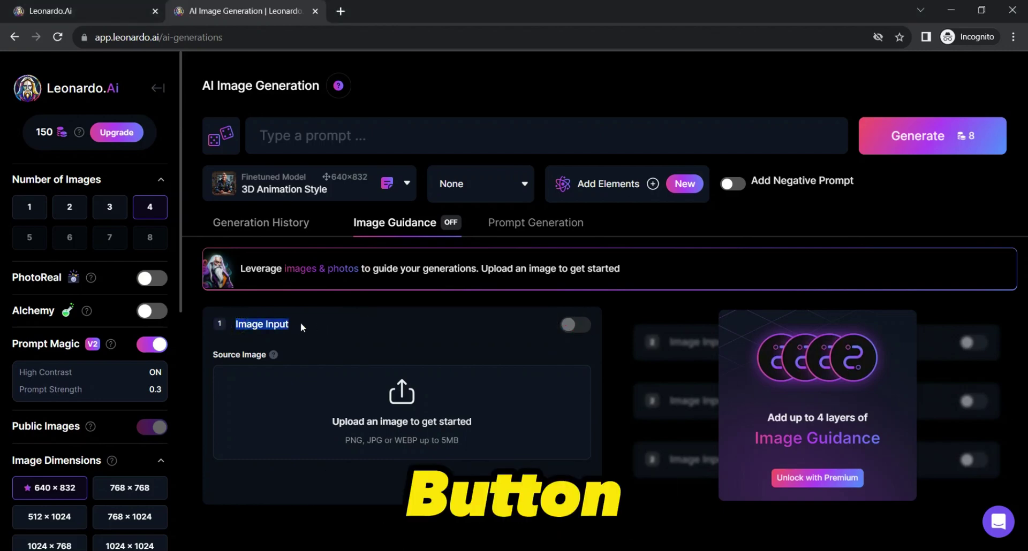
pyautogui.click(400, 430)
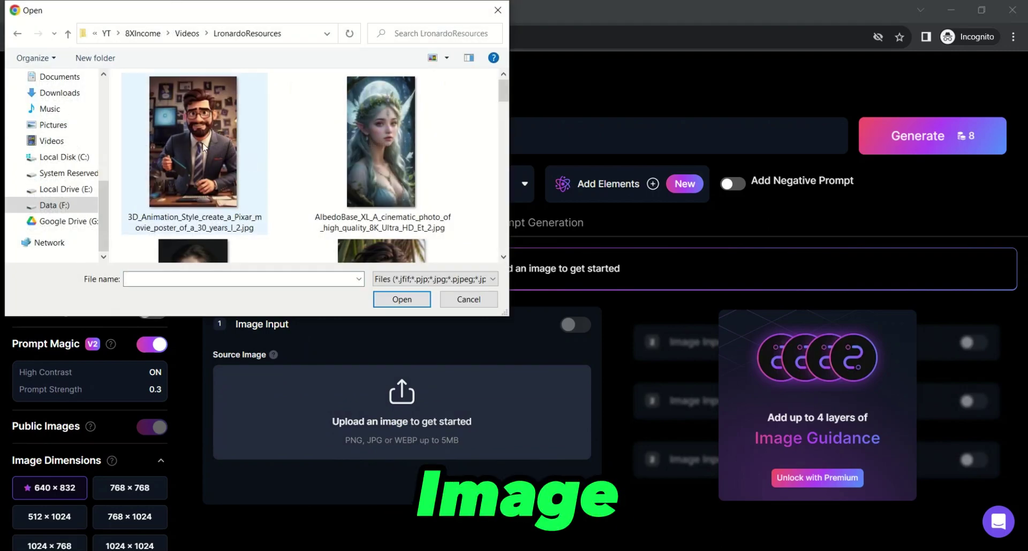
pyautogui.click(204, 148)
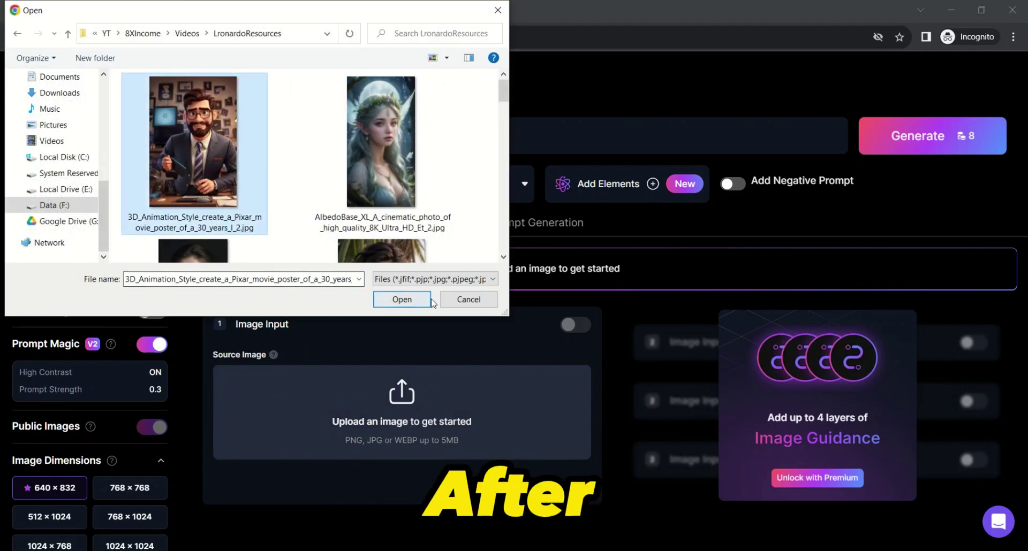
pyautogui.click(402, 299)
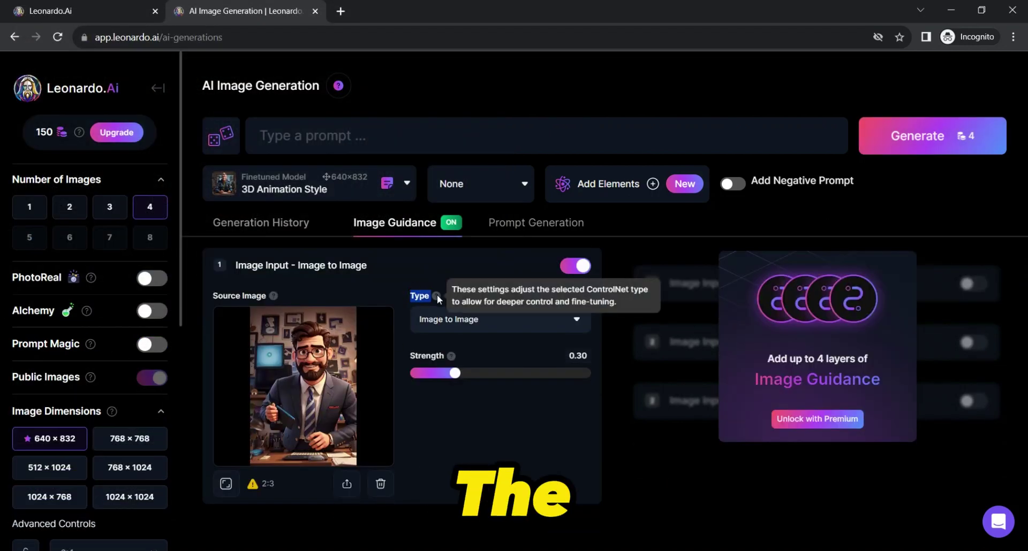
# Keep Image to Image as the guidance type and set its Strength to 0.81
pyautogui.click(473, 320)
pyautogui.scroll(1, 459, 364)
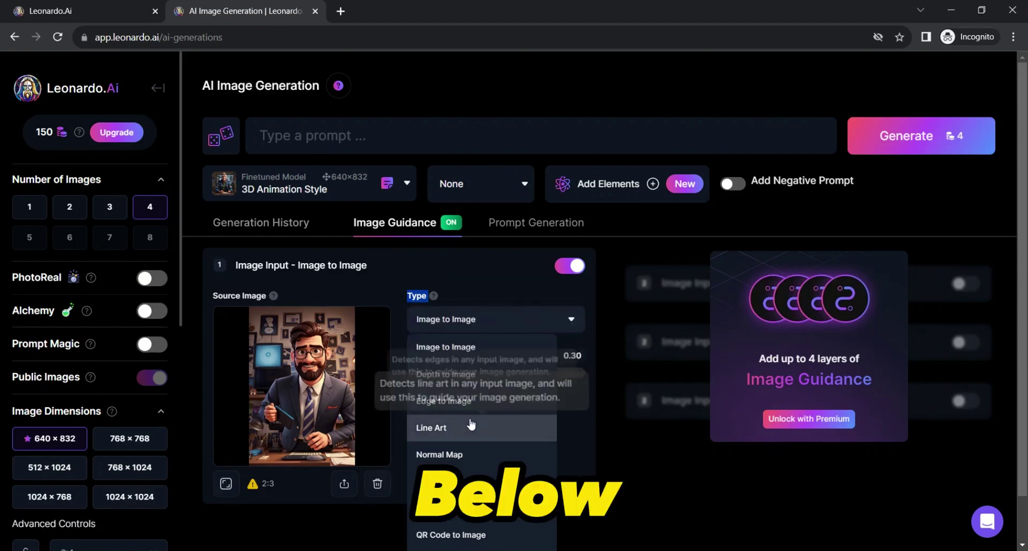
pyautogui.click(466, 348)
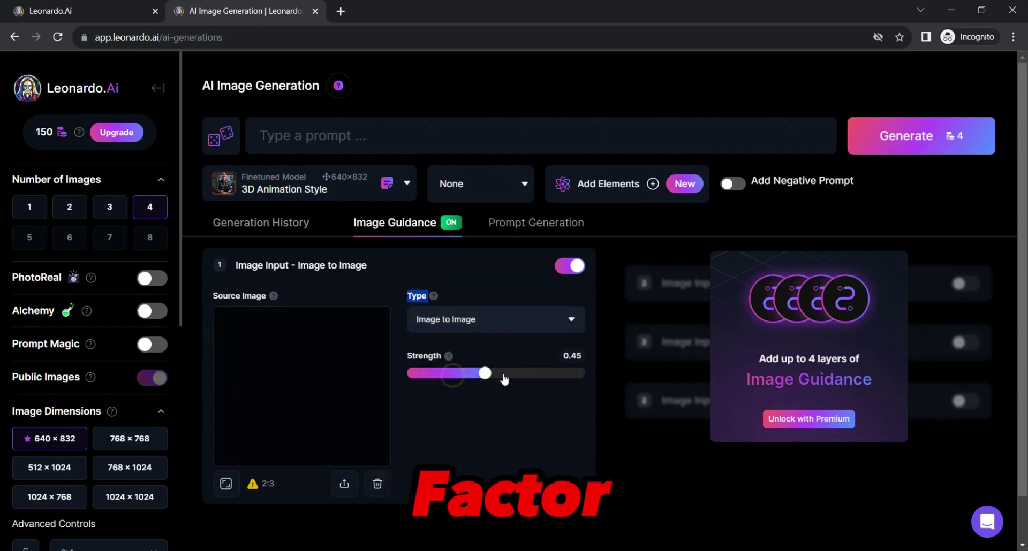
pyautogui.moveTo(503, 377); pyautogui.dragTo(562, 381)
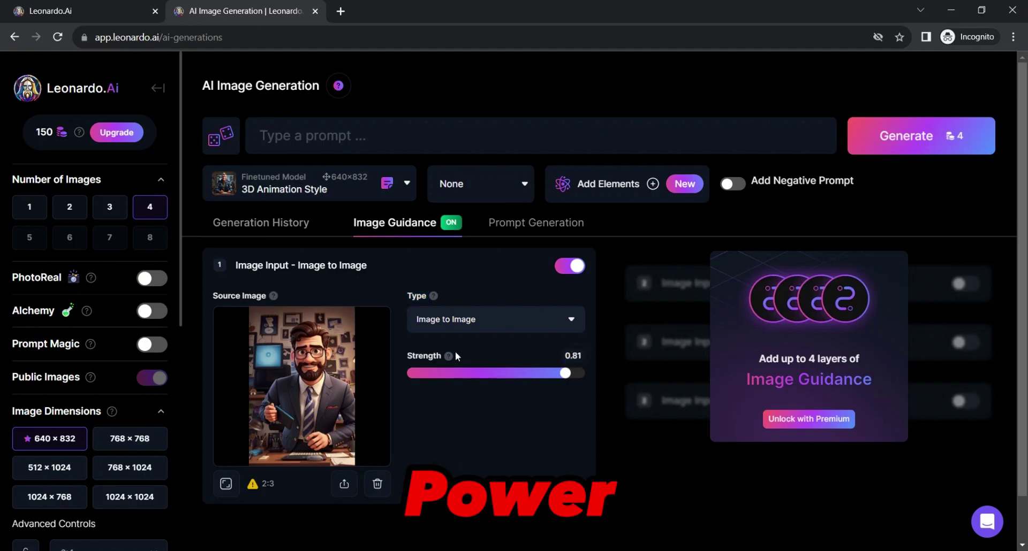
pyautogui.moveTo(449, 357)
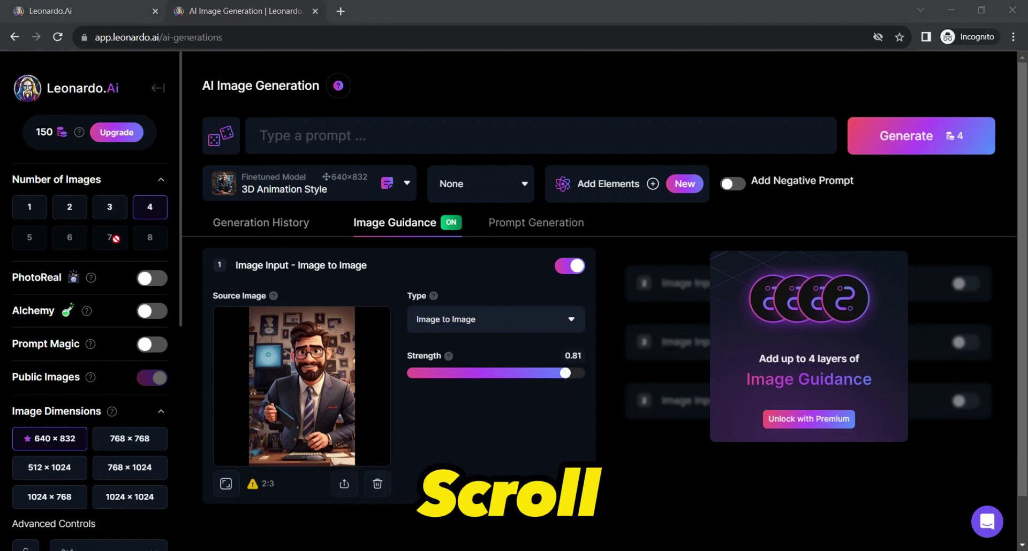
# Set the output aspect ratio to 2:3 (592 × 888) to match the source image
pyautogui.scroll(-5, 127, 294)
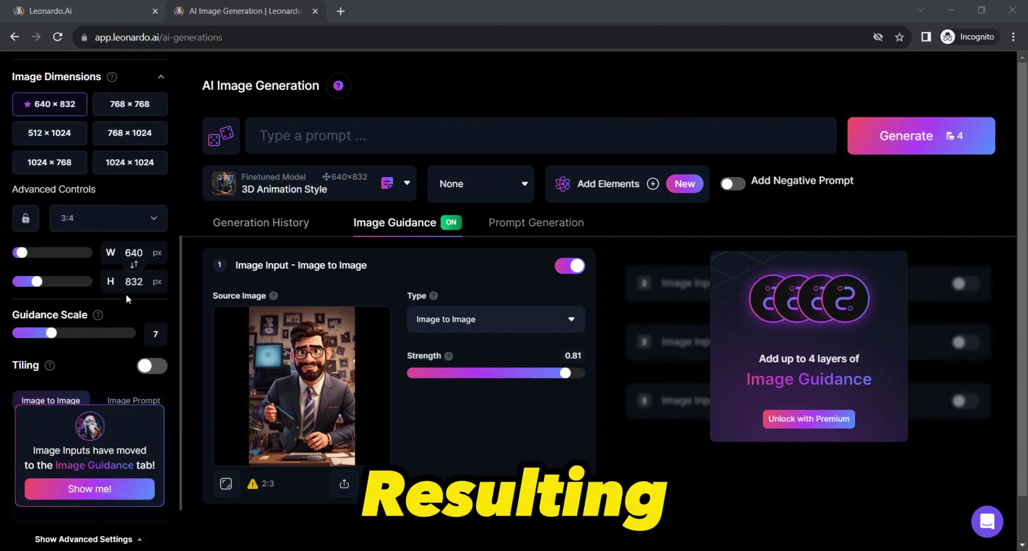
pyautogui.click(95, 291)
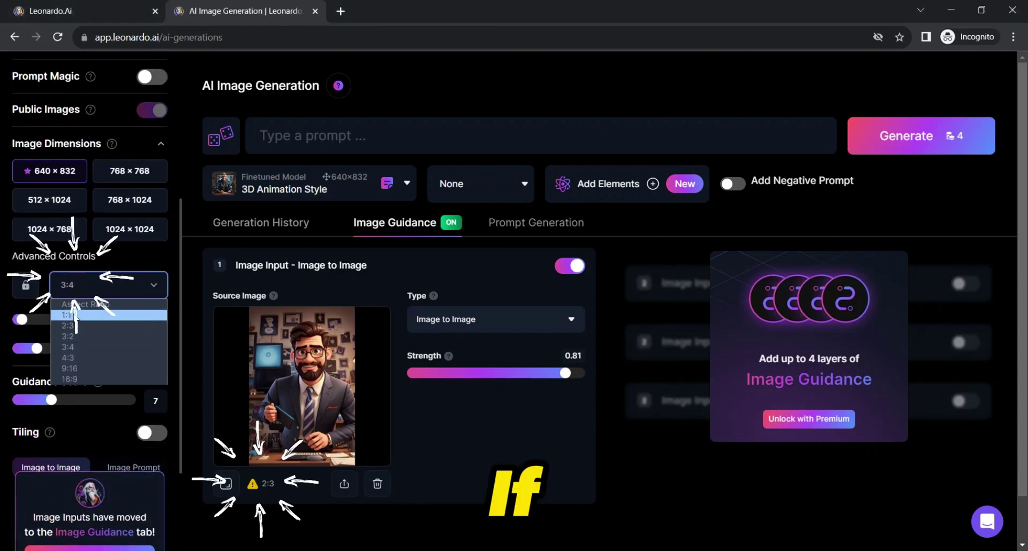
pyautogui.click(71, 326)
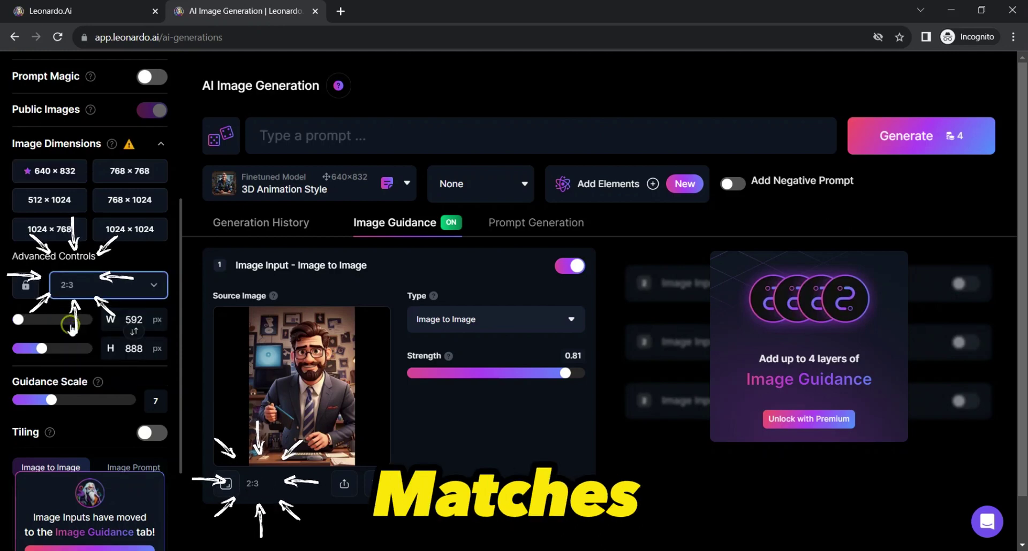
pyautogui.click(265, 484)
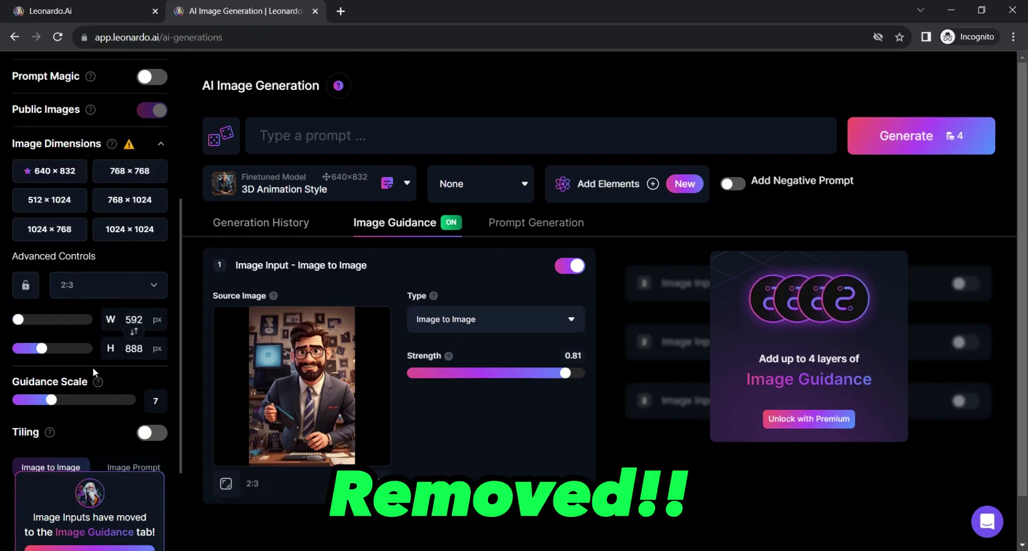
# Set Number of Images to 2 and go back to the Generation History
pyautogui.scroll(4, 92, 367)
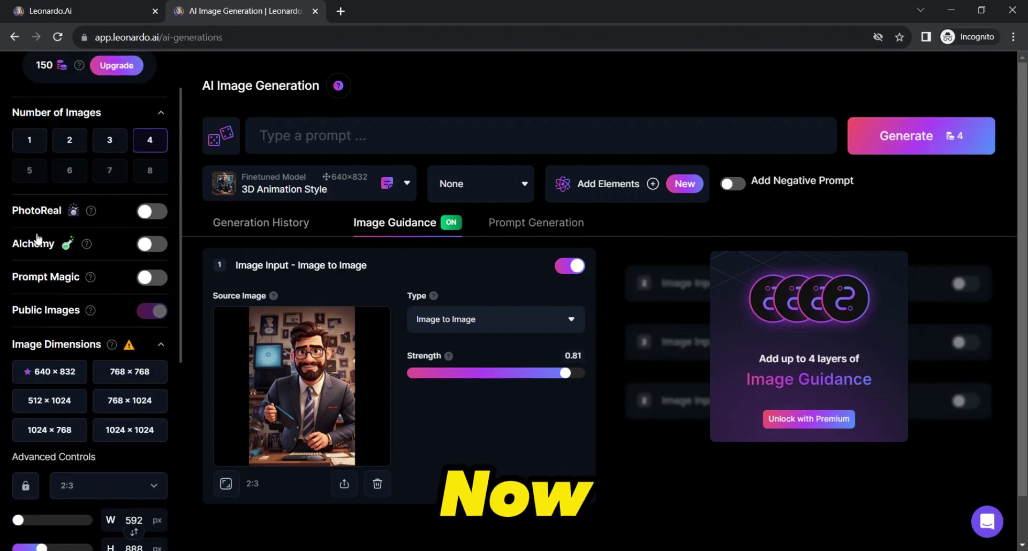
pyautogui.click(32, 138)
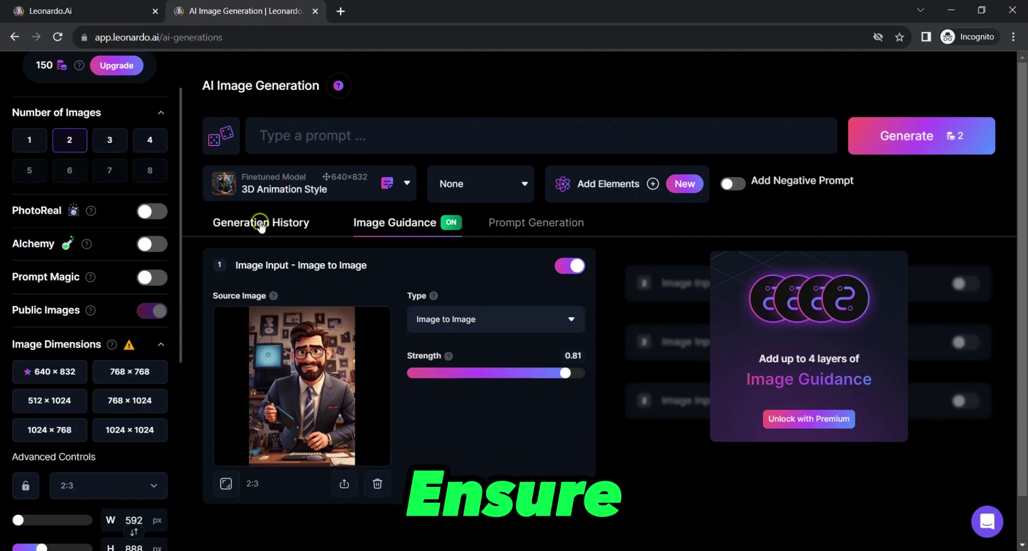
pyautogui.click(261, 227)
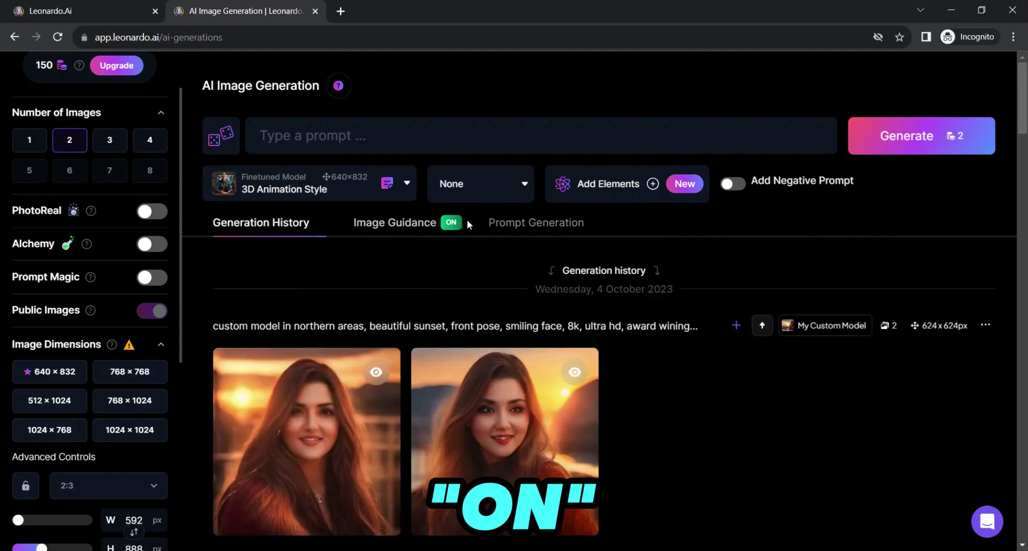
# Write the '20 years boy' character prompt, fix the 'photoshot' typo, and generate two images
pyautogui.click(293, 137)
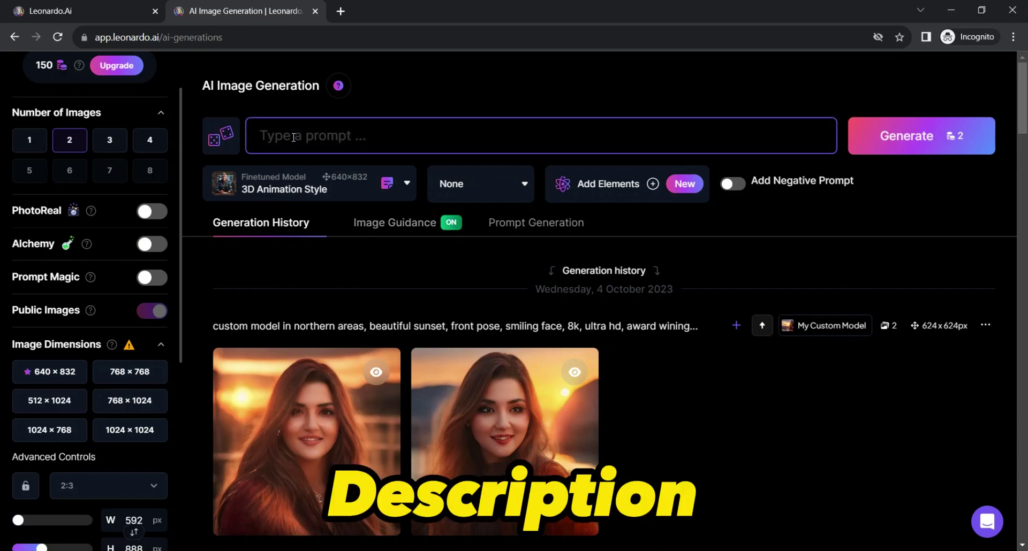
pyautogui.write('Ch')
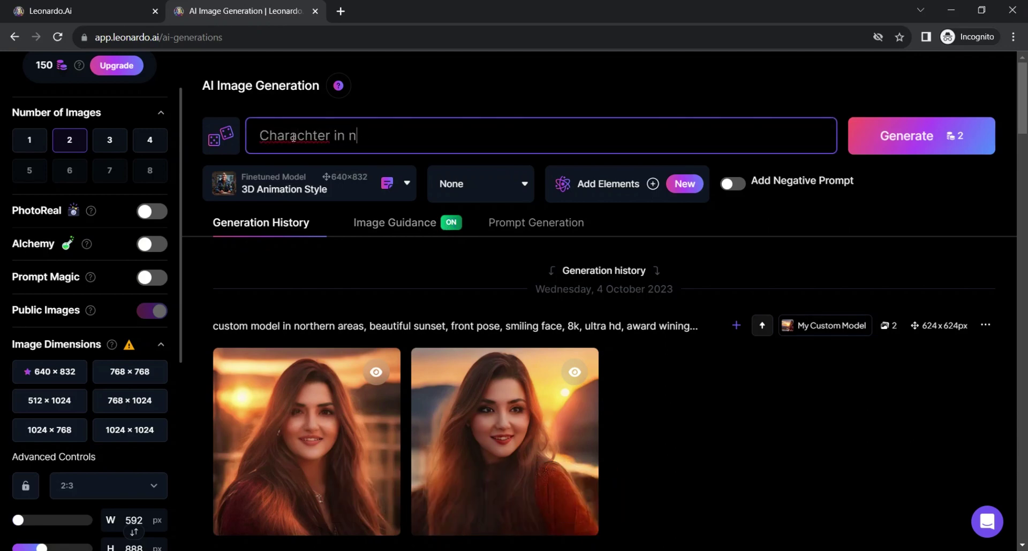
pyautogui.write('arachter in n')
pyautogui.press('BackSpace')
pyautogui.write('desert wearing boy cloths for photoshot,')
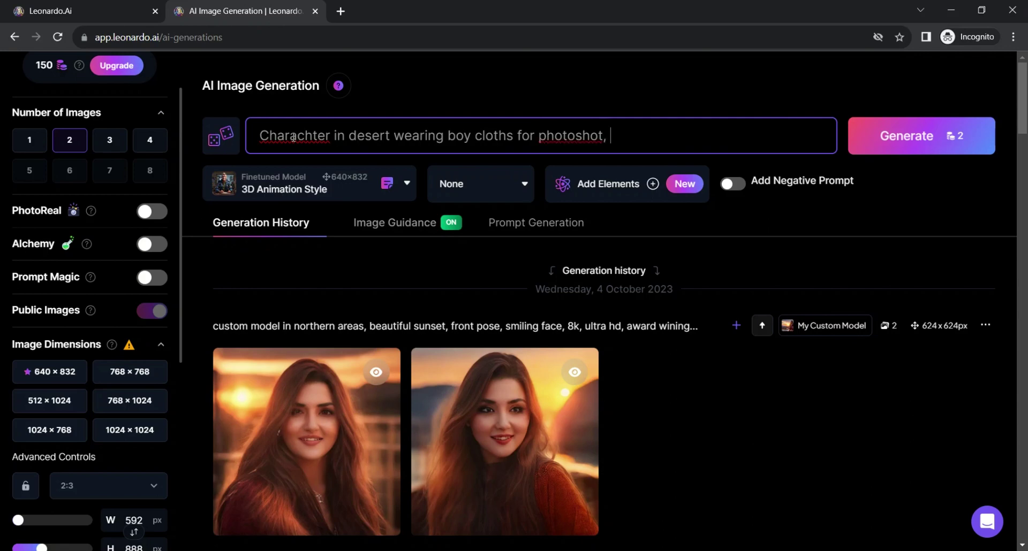
pyautogui.write('32k ul')
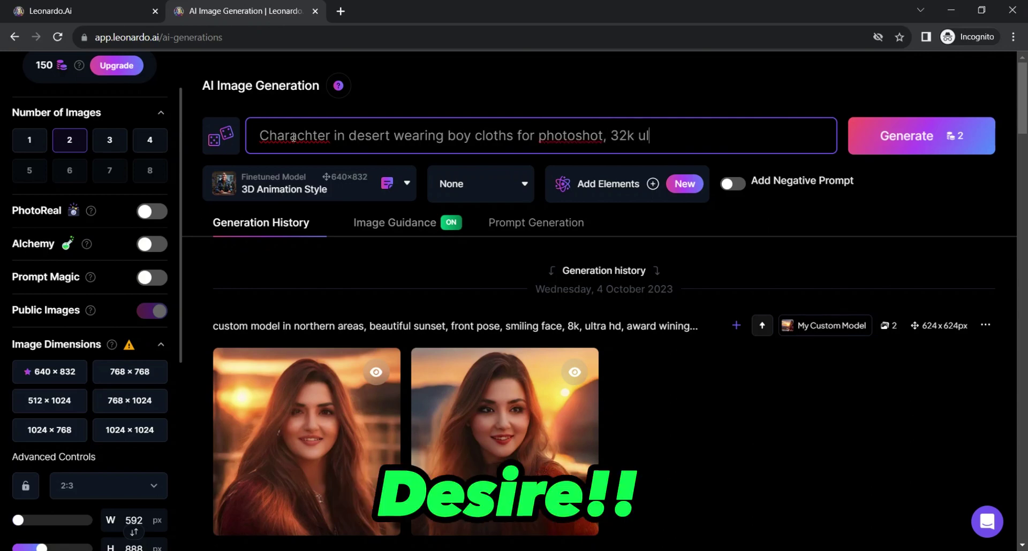
pyautogui.write('hd, award winning photography')
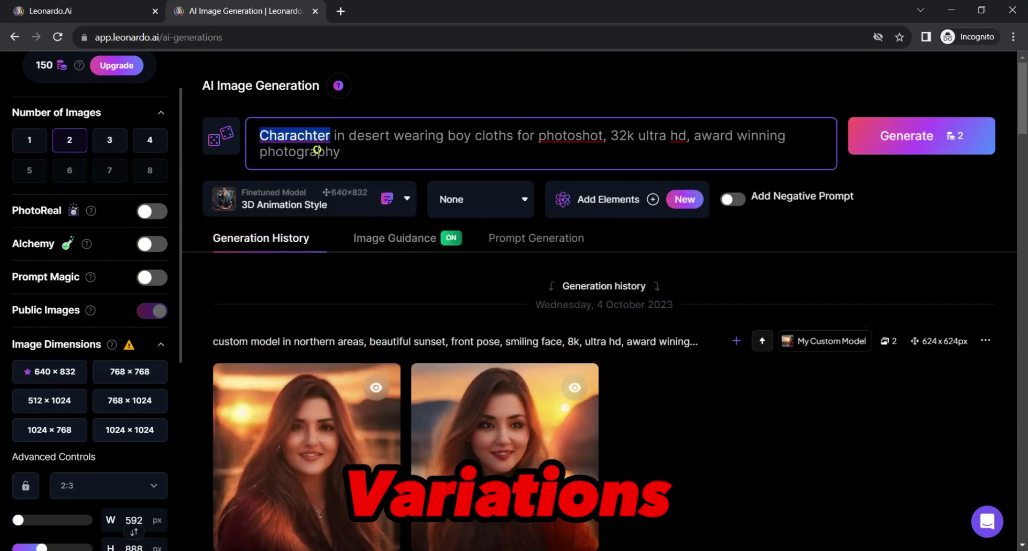
pyautogui.click(586, 147)
pyautogui.write('o')
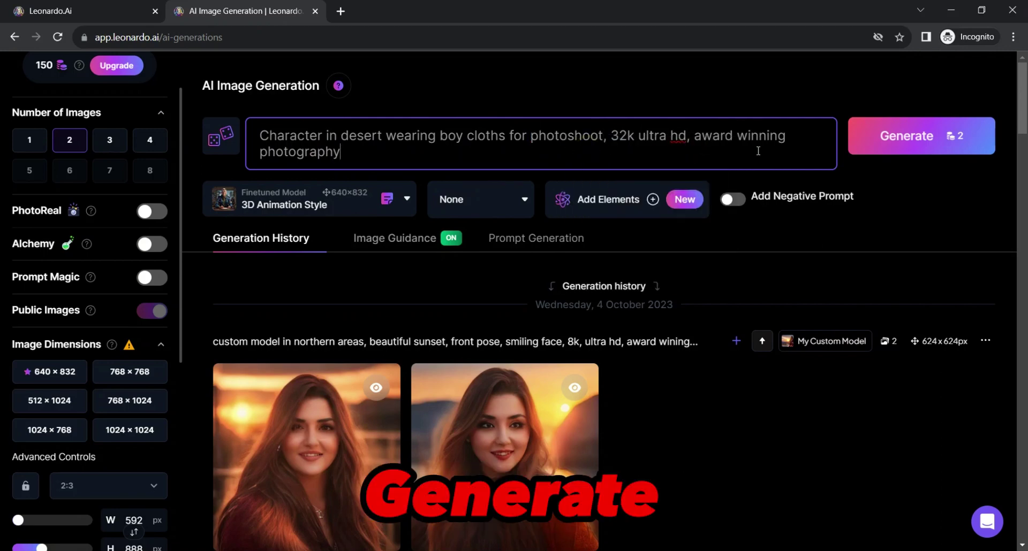
pyautogui.click(880, 141)
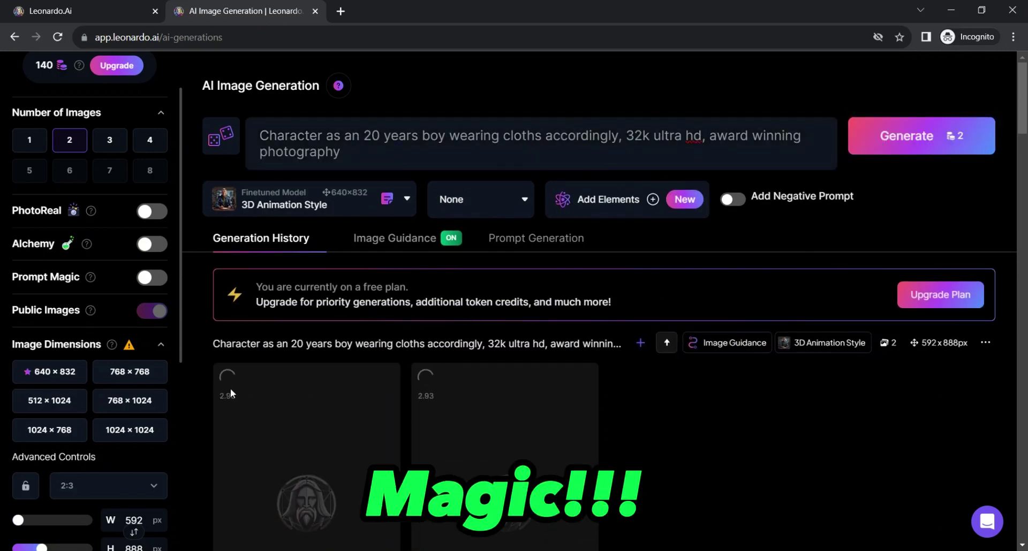
pyautogui.scroll(-3, 480, 393)
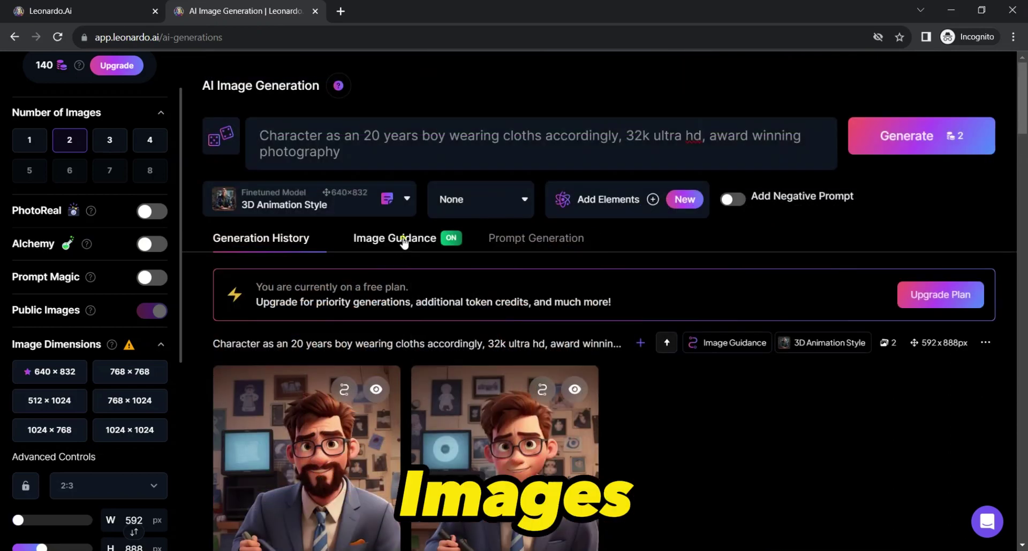
# Raise Image to Image strength to 0.90 and generate another pair of businessman portraits
pyautogui.click(403, 241)
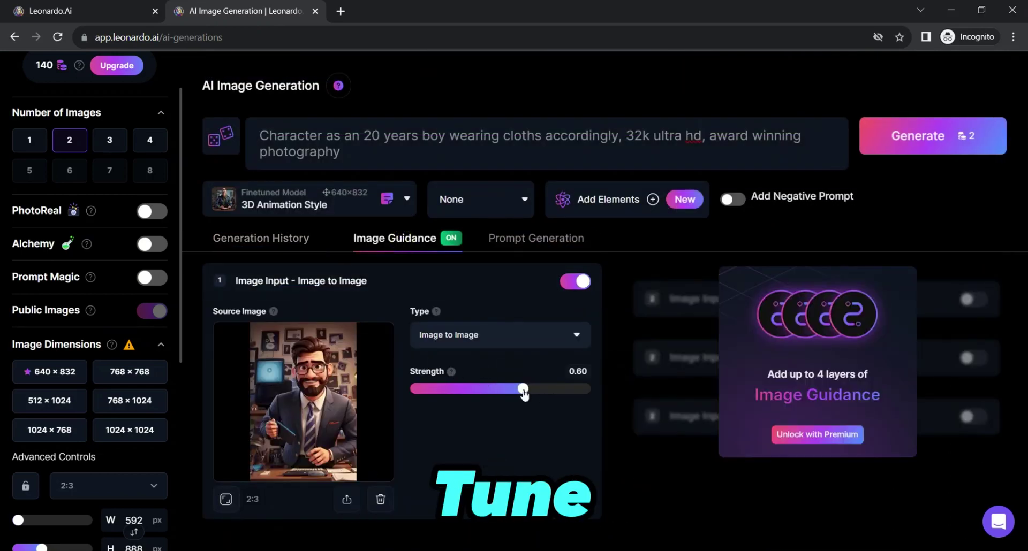
pyautogui.moveTo(488, 391); pyautogui.dragTo(560, 396)
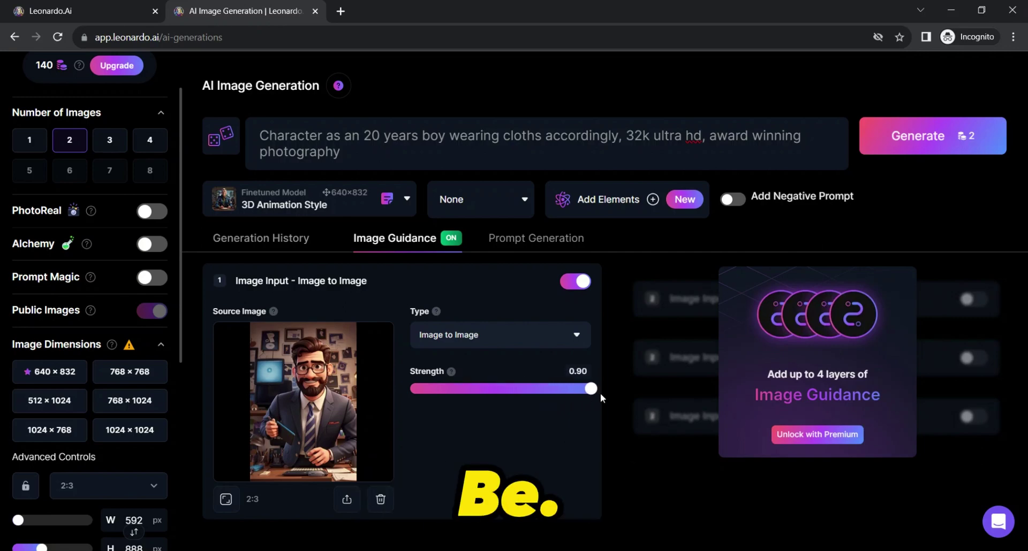
pyautogui.click(274, 241)
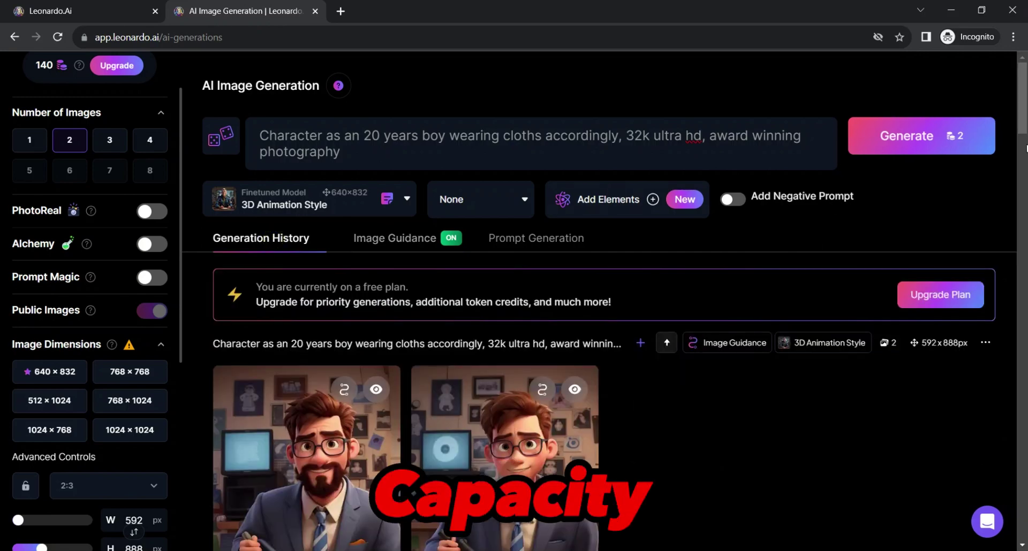
pyautogui.click(908, 139)
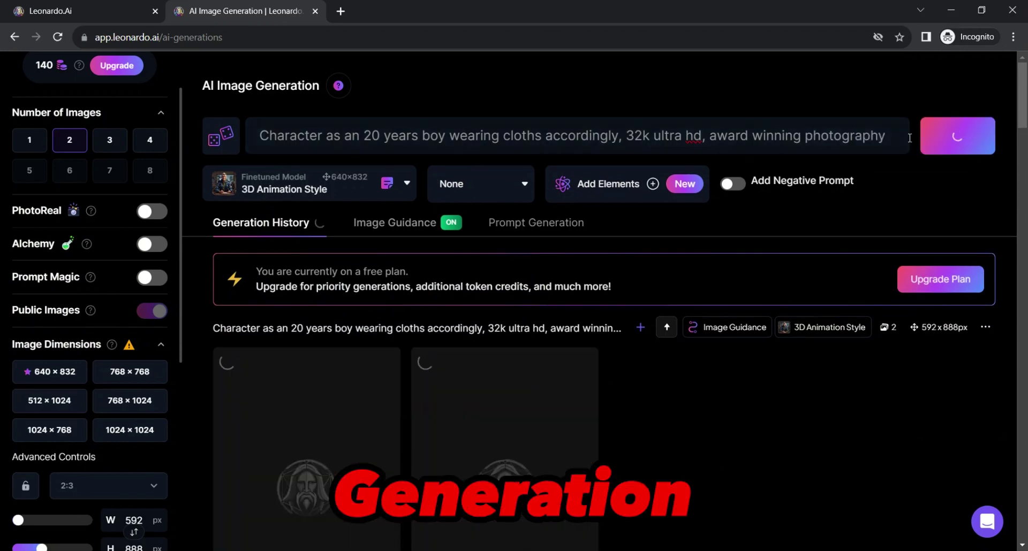
pyautogui.scroll(-2, 624, 351)
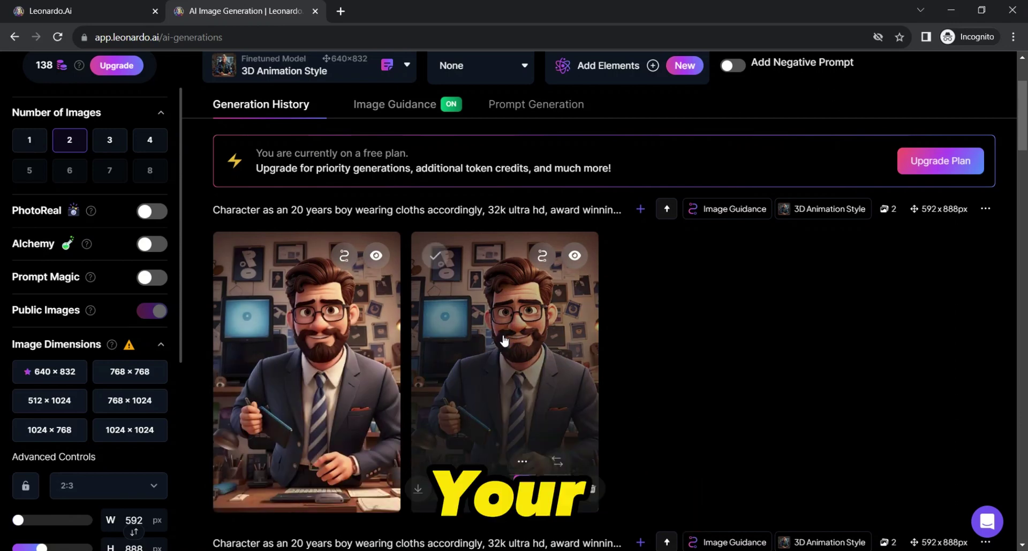
pyautogui.scroll(1, 525, 369)
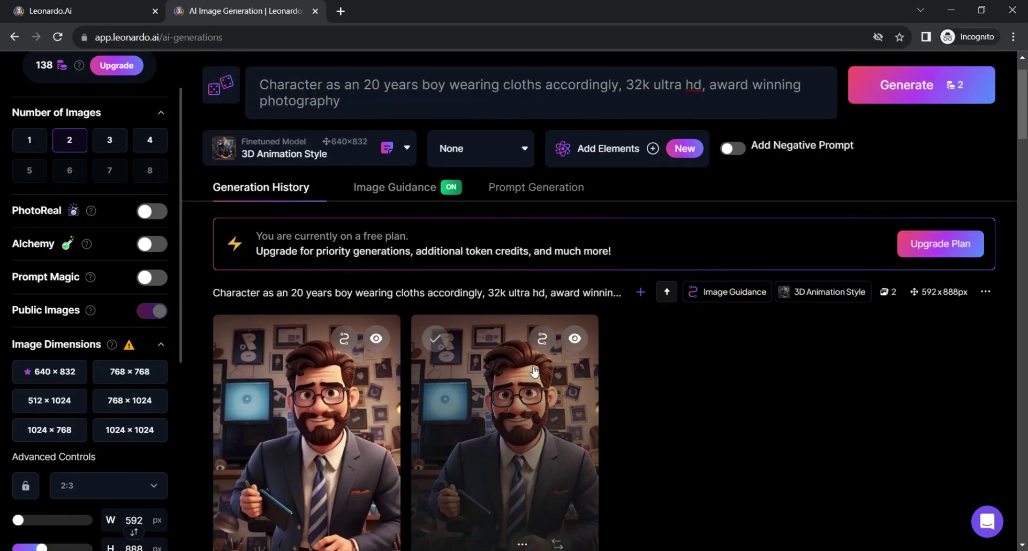
pyautogui.scroll(1, 534, 371)
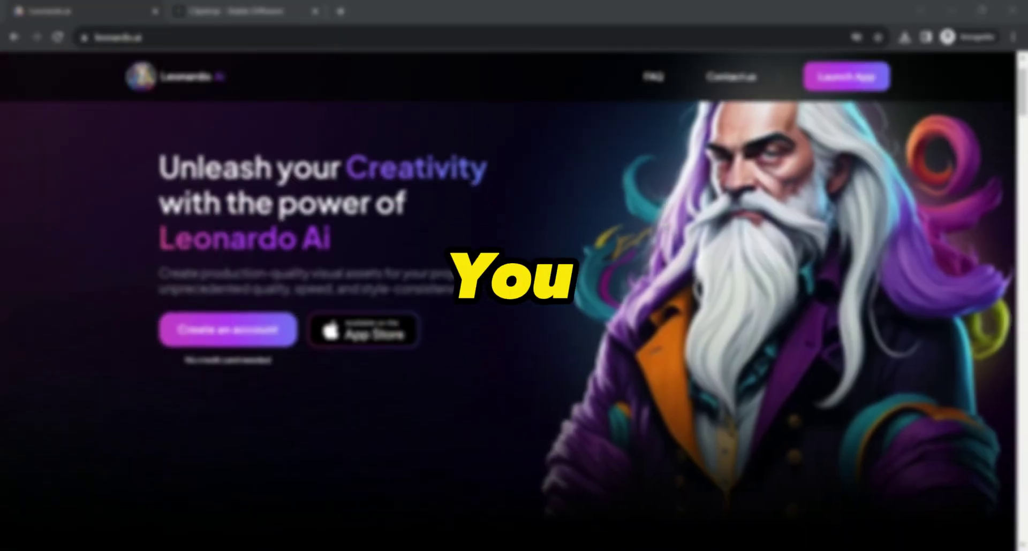
# Scroll through the page back to the Image to Image settings with the businessman source
pyautogui.scroll(-5, 514, 300)
pyautogui.scroll(-15, 374, 300)
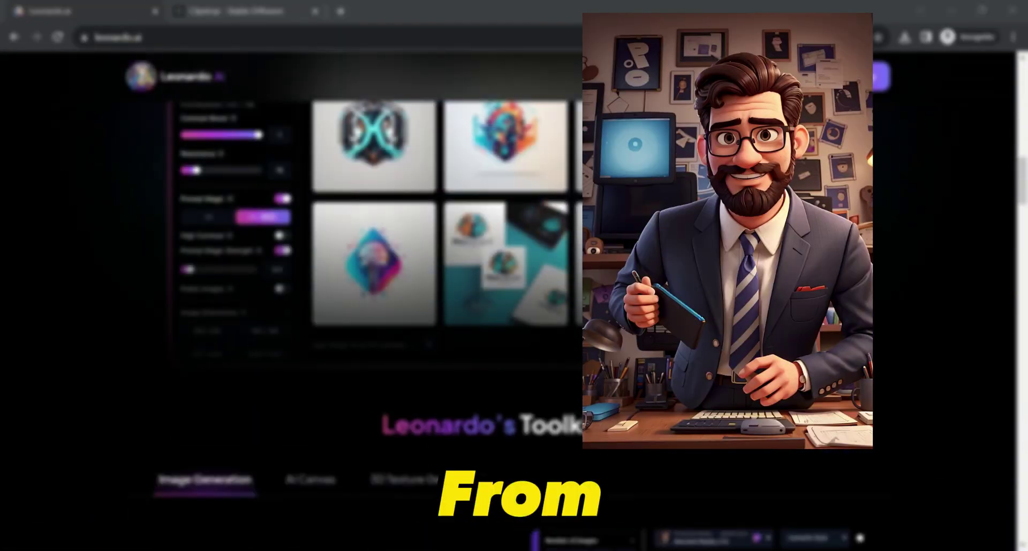
pyautogui.scroll(-2, 514, 300)
pyautogui.scroll(4, 514, 300)
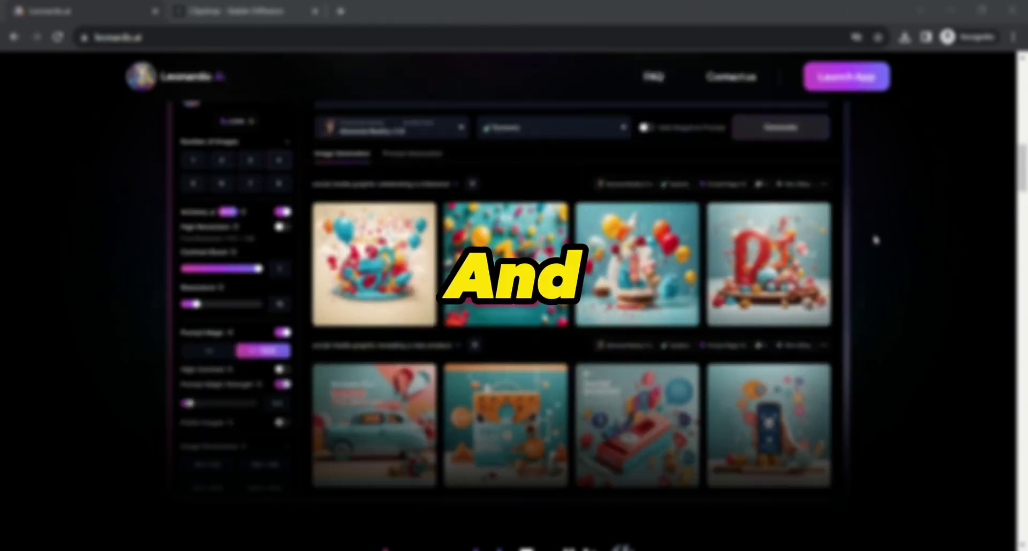
pyautogui.scroll(3, 874, 241)
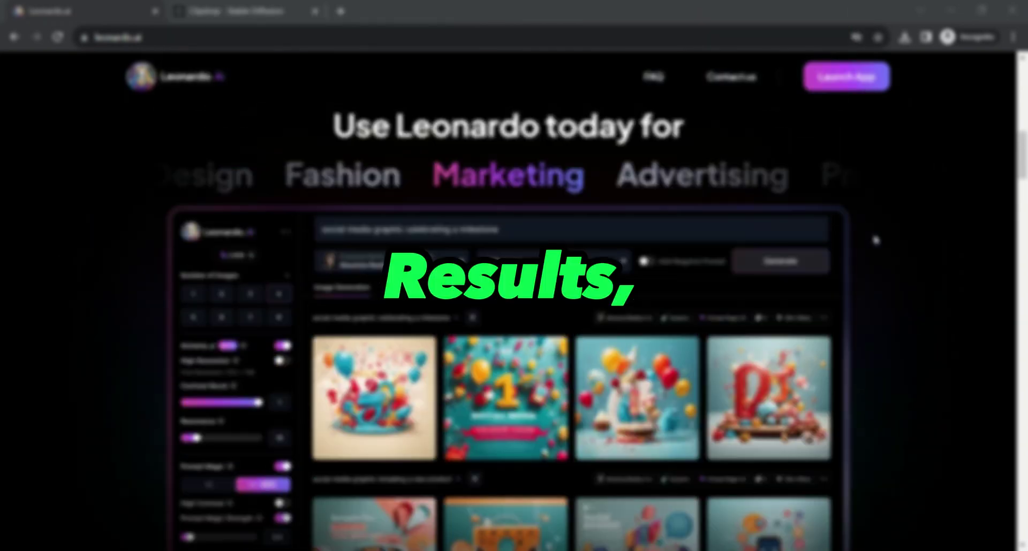
pyautogui.scroll(-10, 875, 240)
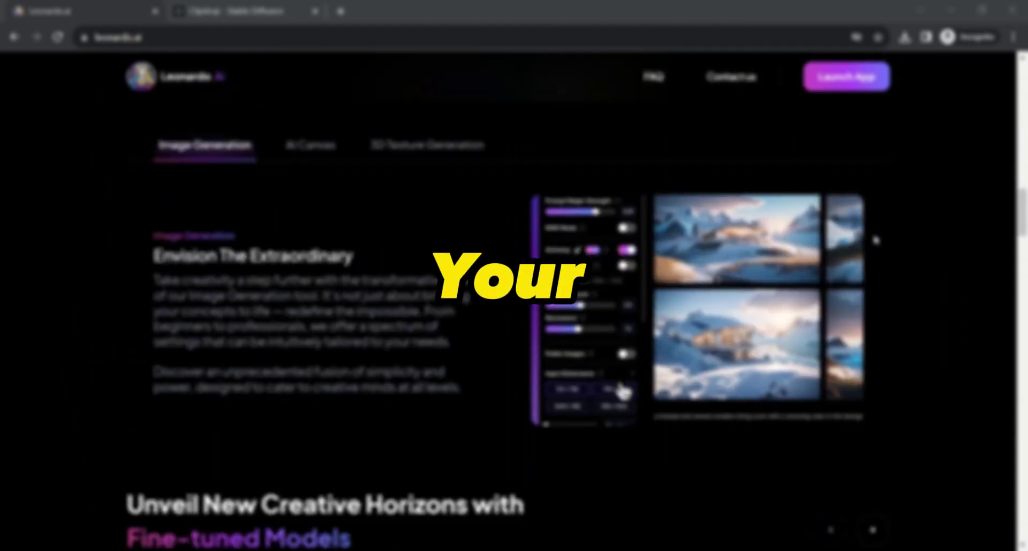
pyautogui.scroll(-3, 875, 240)
pyautogui.scroll(-8, 874, 240)
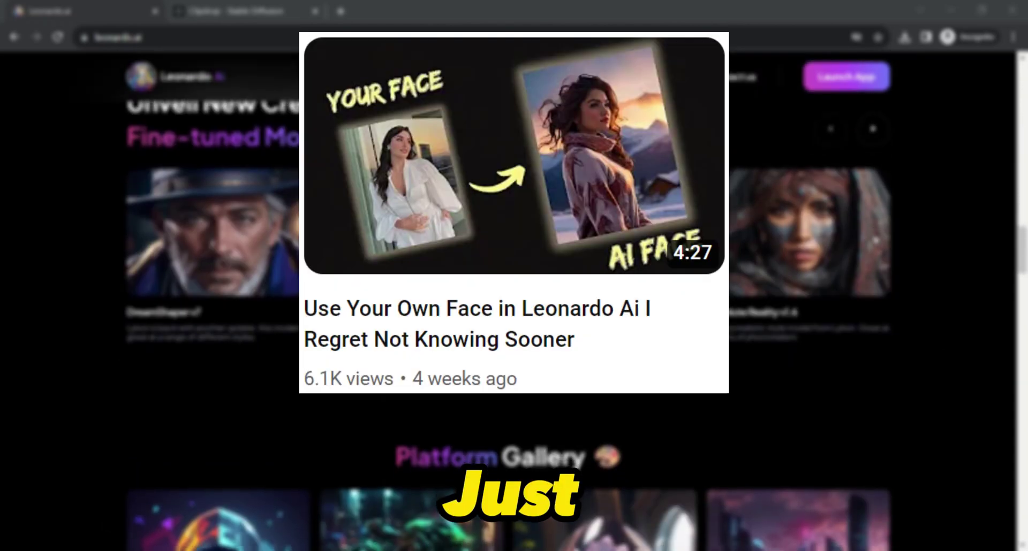
pyautogui.scroll(-10, 875, 240)
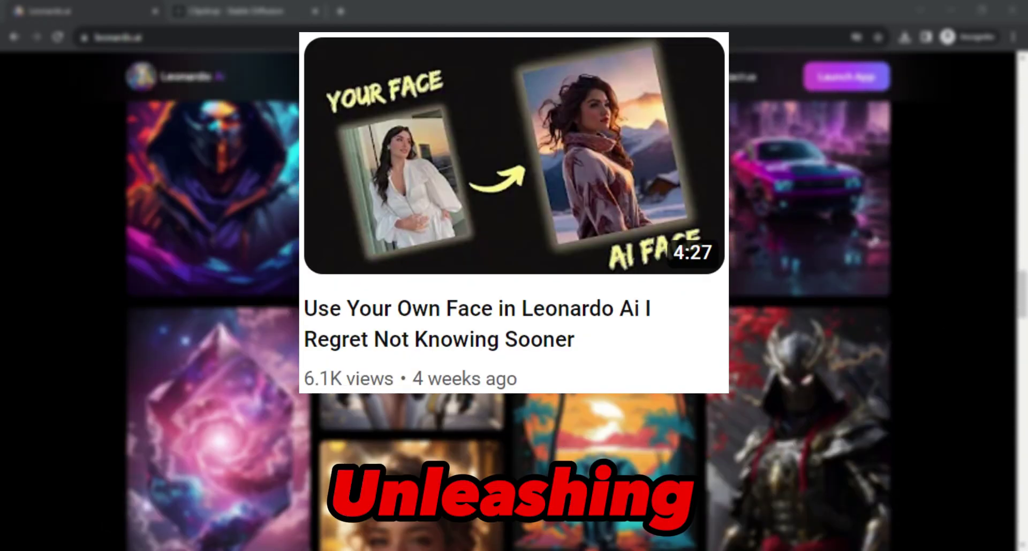
pyautogui.scroll(-10, 874, 241)
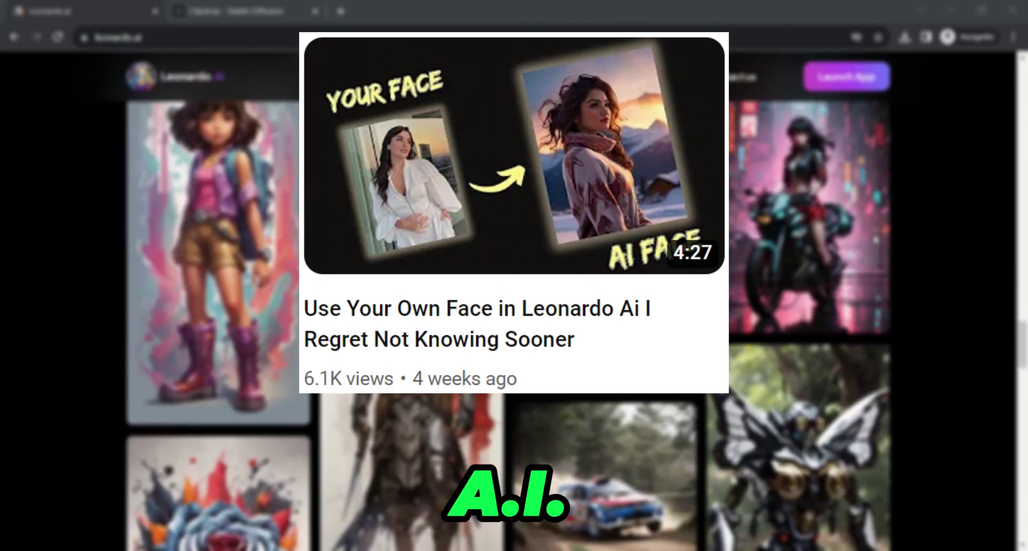
pyautogui.scroll(-10, 874, 240)
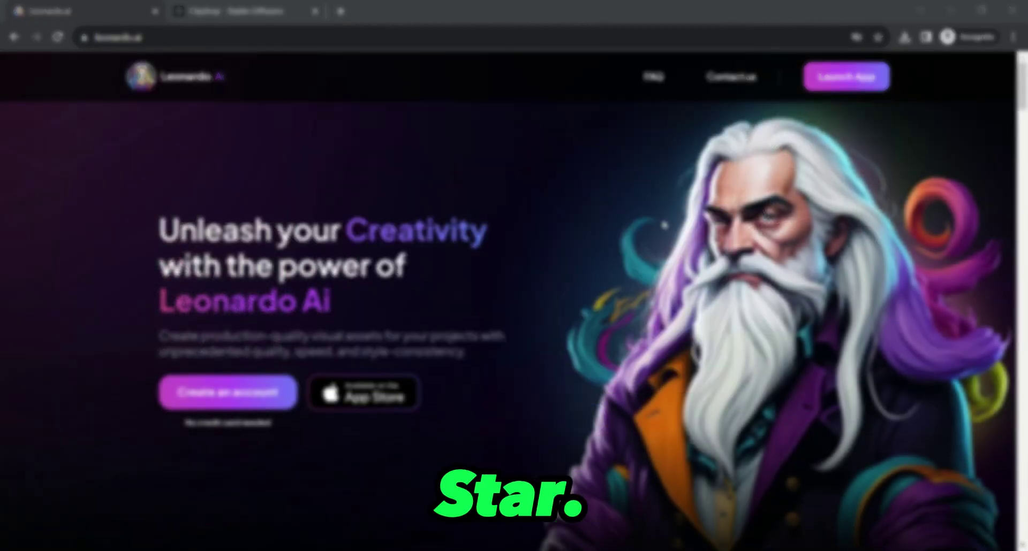
pyautogui.scroll(-5, 664, 225)
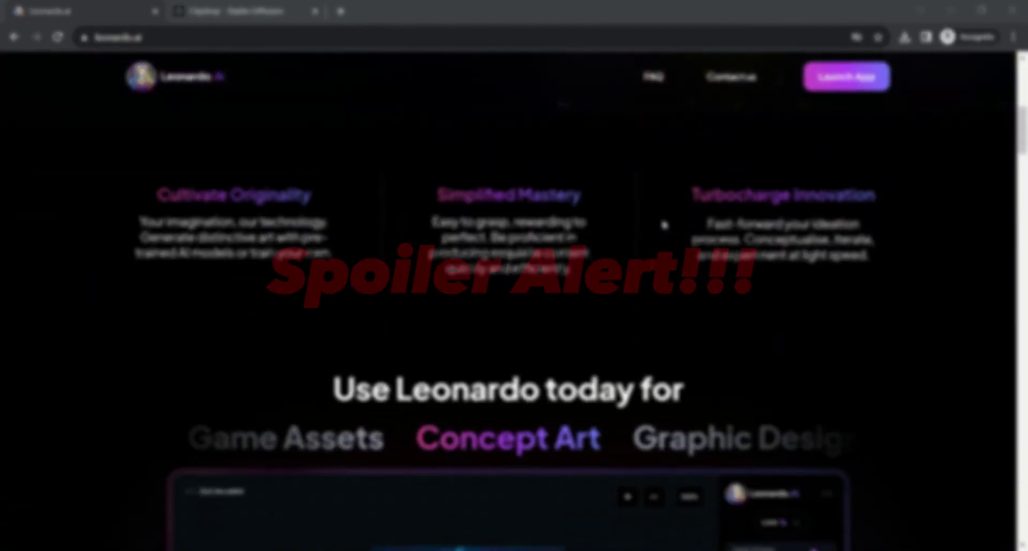
pyautogui.scroll(-7, 664, 225)
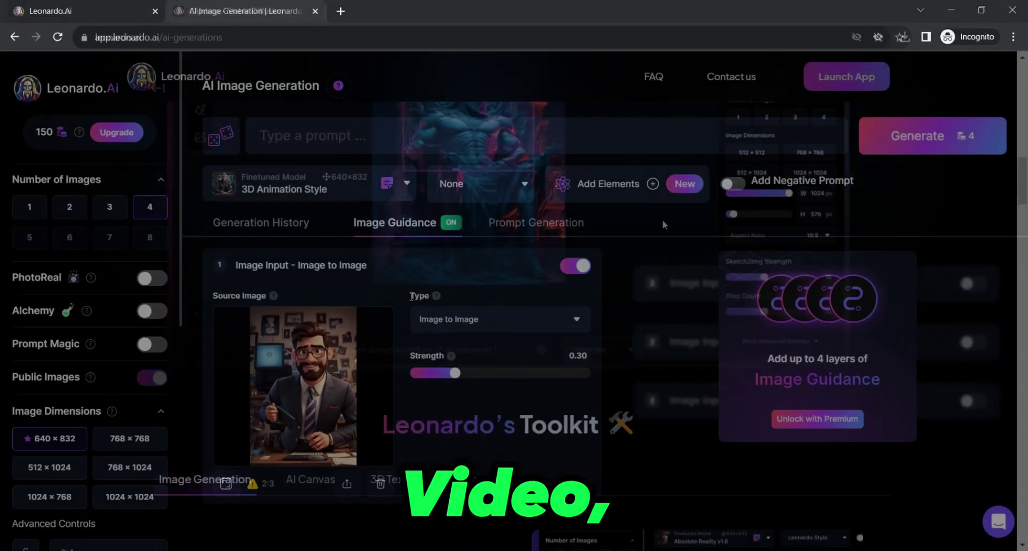
# Open the guidance Type dropdown listing Image to Image, Depth to Image and Edge to Image
pyautogui.moveTo(409, 295); pyautogui.dragTo(442, 293)
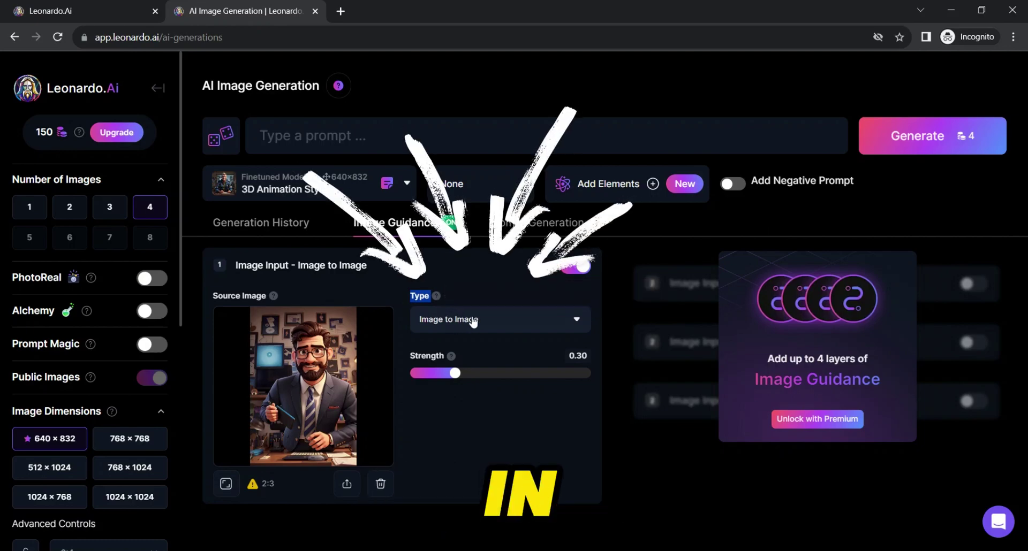
pyautogui.click(504, 320)
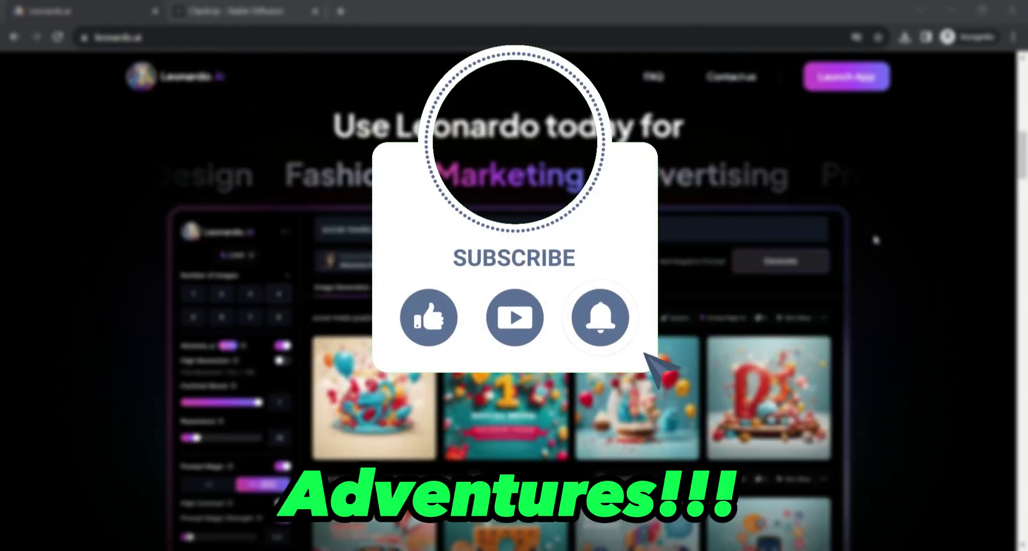
pyautogui.scroll(-15, 876, 240)
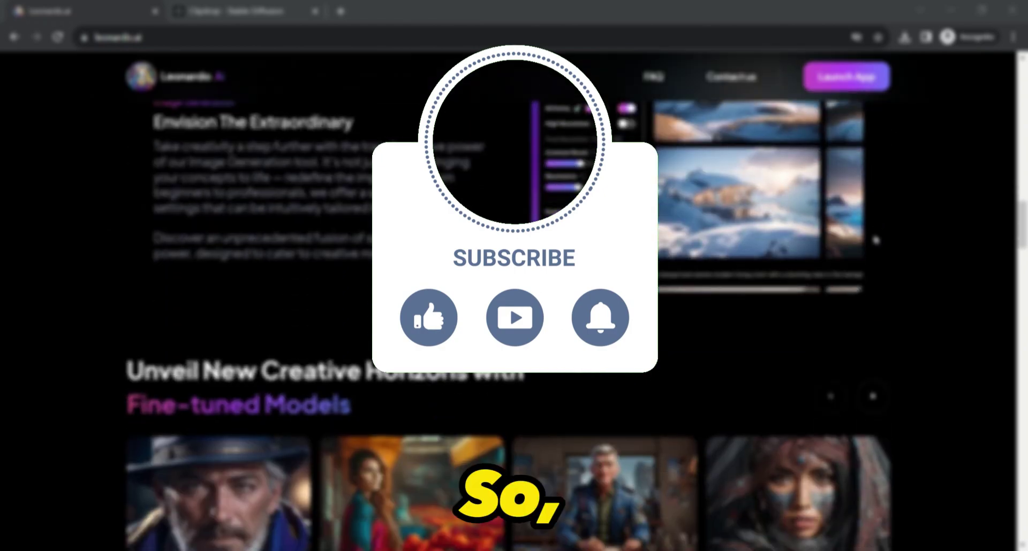
pyautogui.scroll(-10, 876, 240)
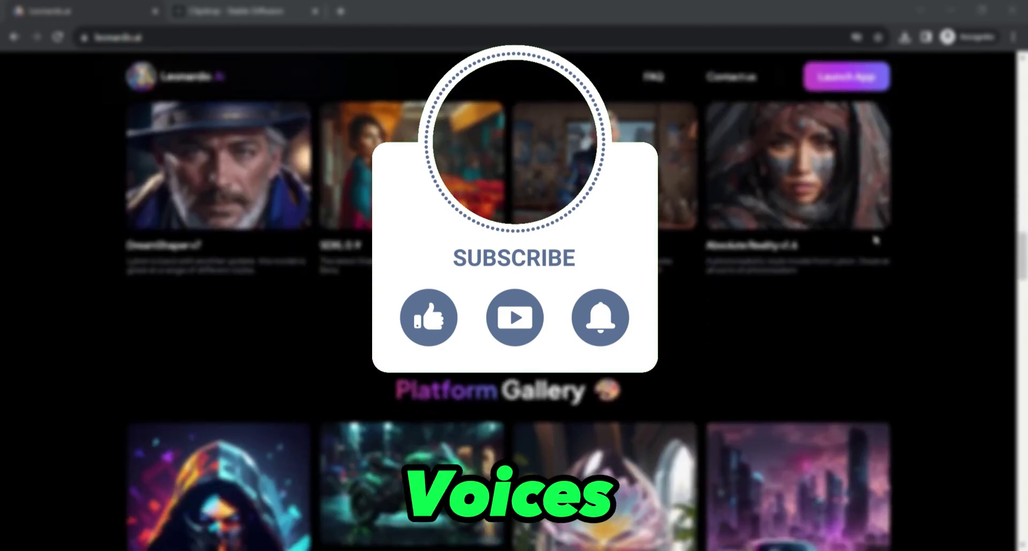
pyautogui.scroll(-10, 508, 332)
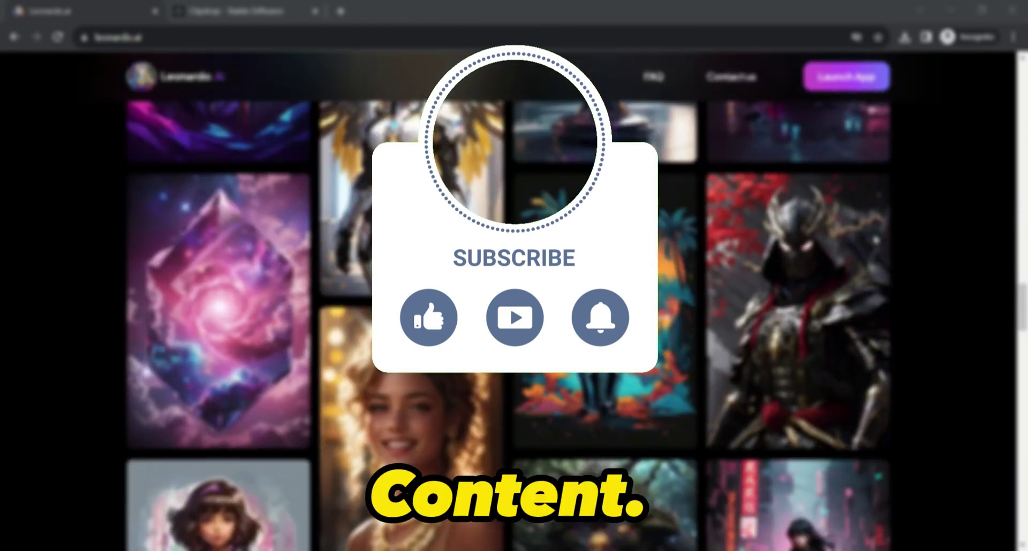
pyautogui.scroll(-5, 508, 332)
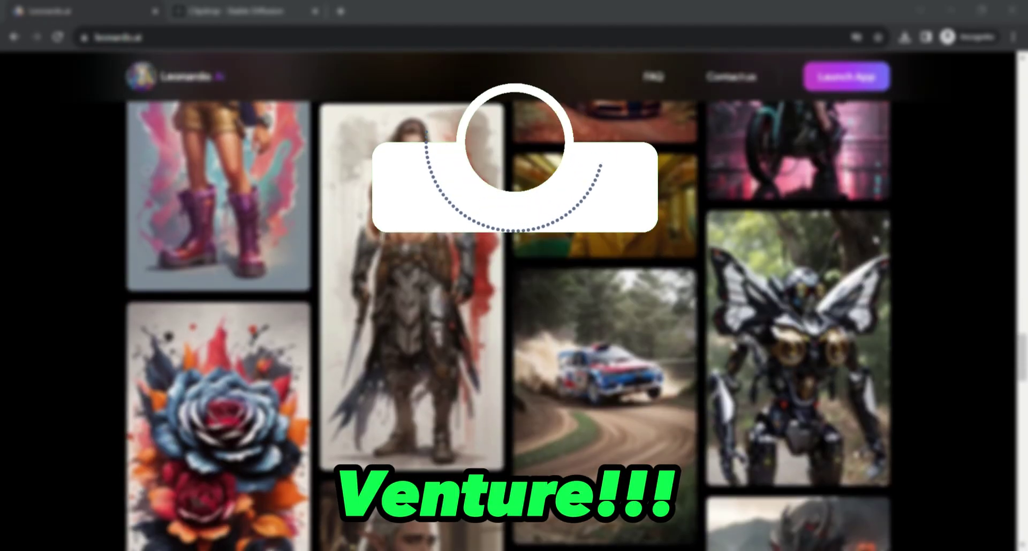